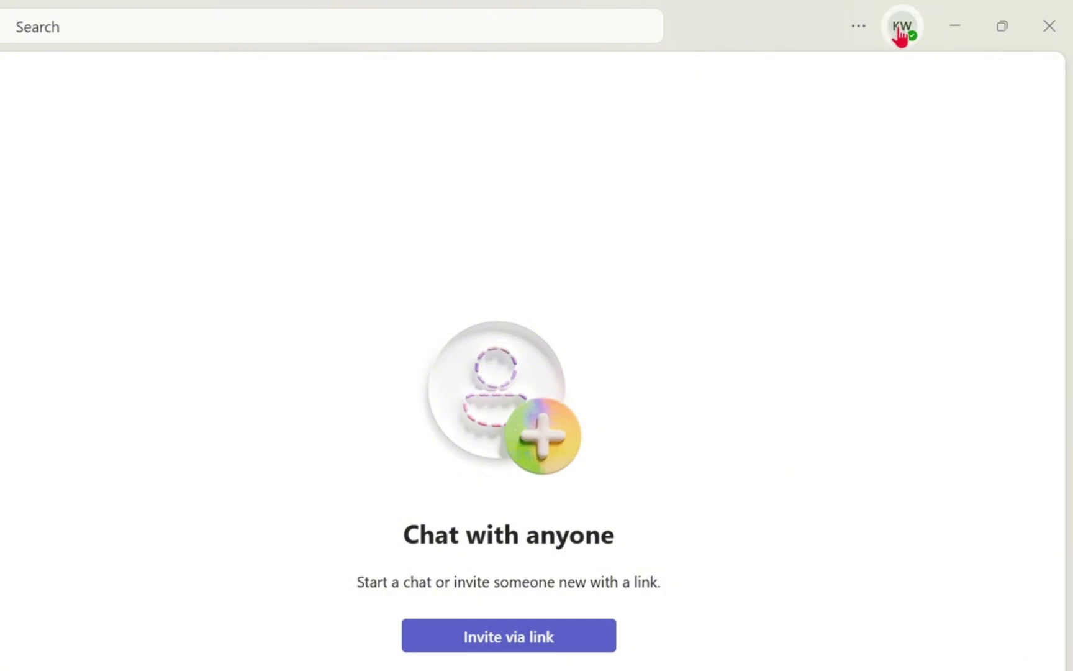
- View the signed-in account's status and options, and start a new chat with the cursor in the recipient field
left_click(901, 32)
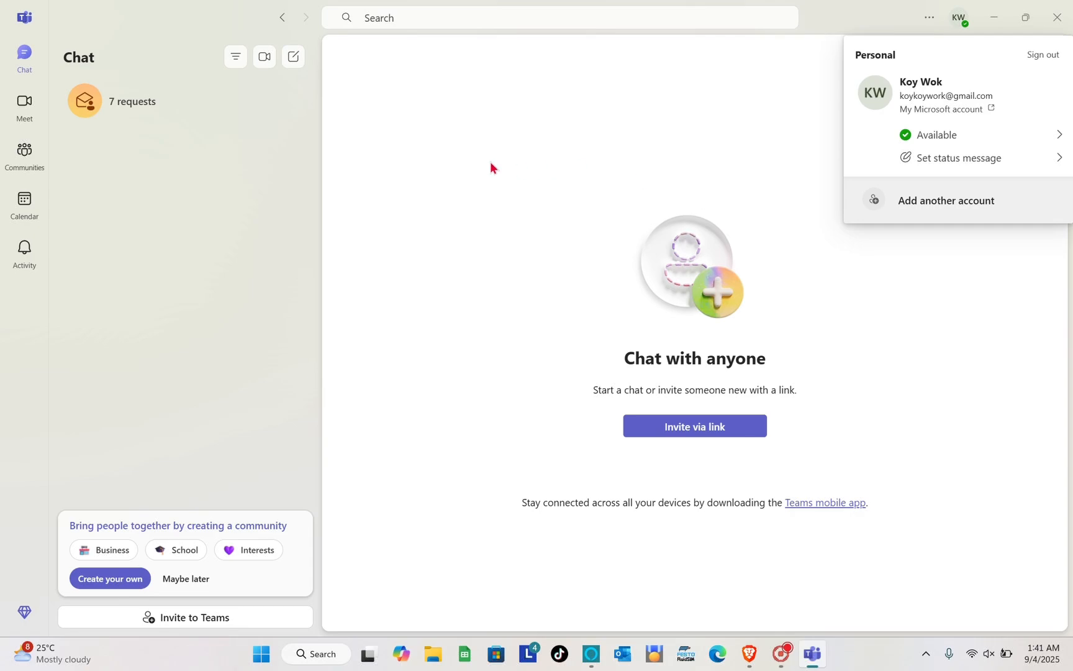
key("Escape")
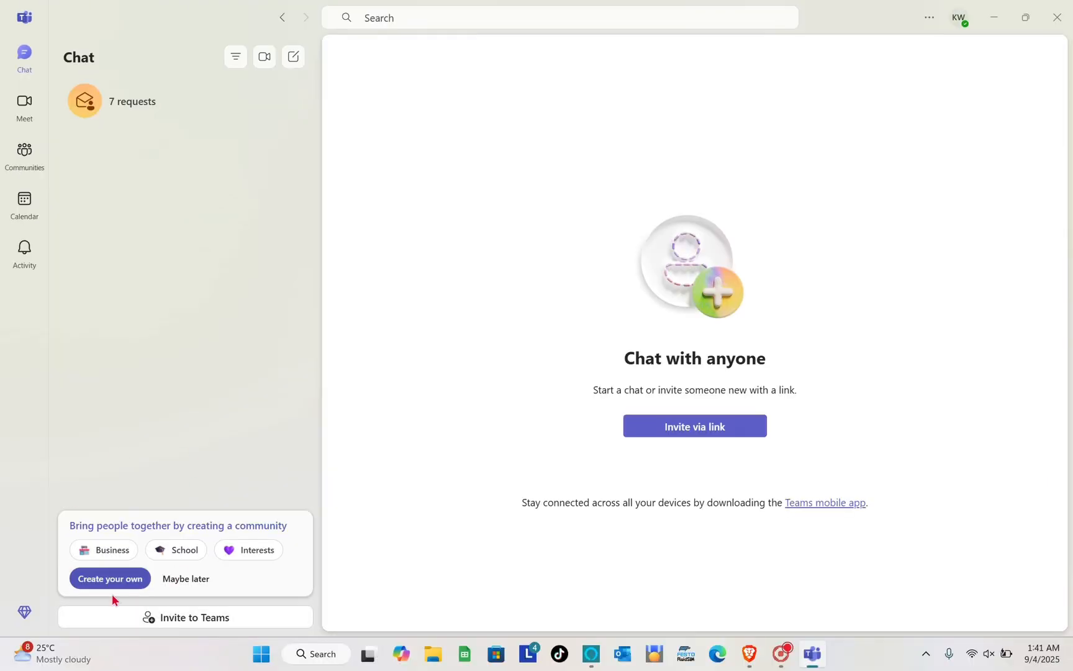
left_click(295, 60)
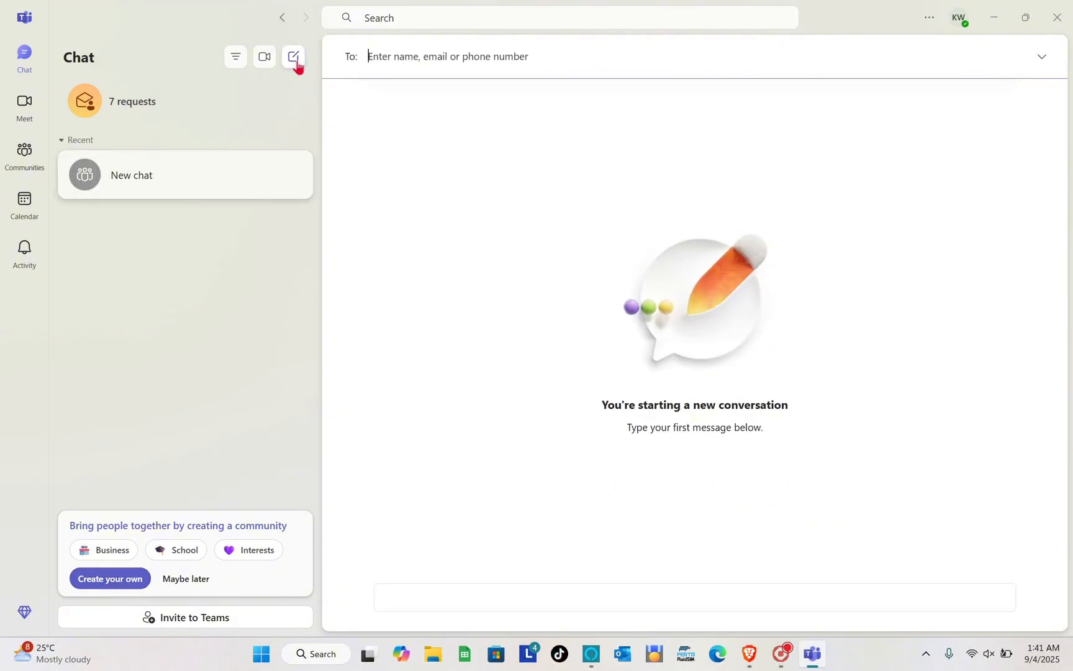
left_click(410, 62)
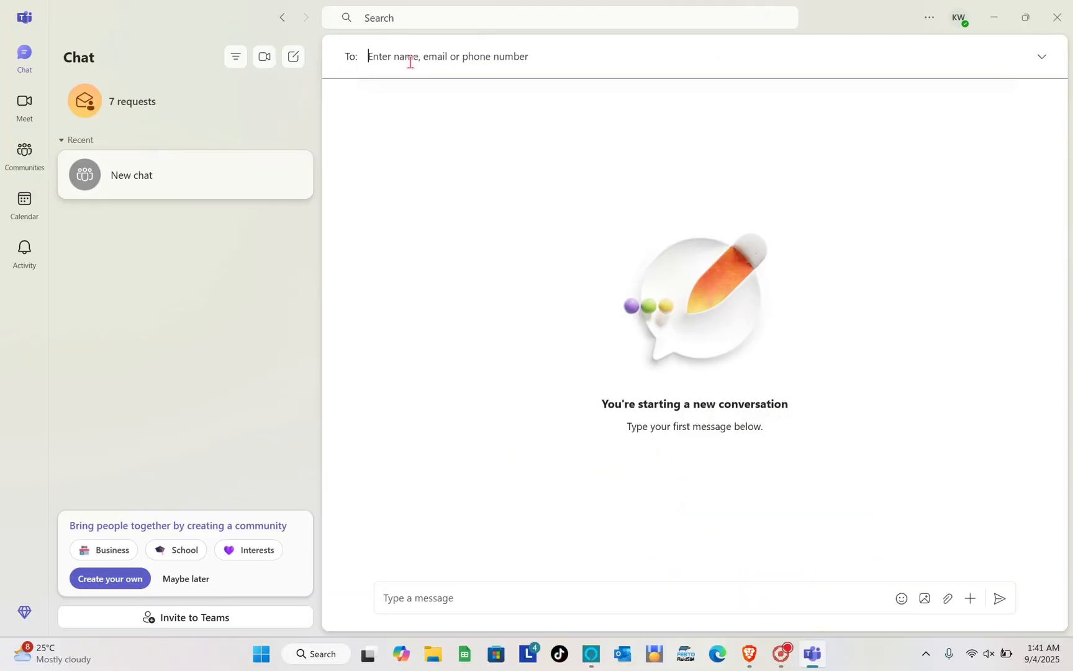
- Create and copy a meeting link with the default title, and call up link sharing for the new meeting
left_click(27, 110)
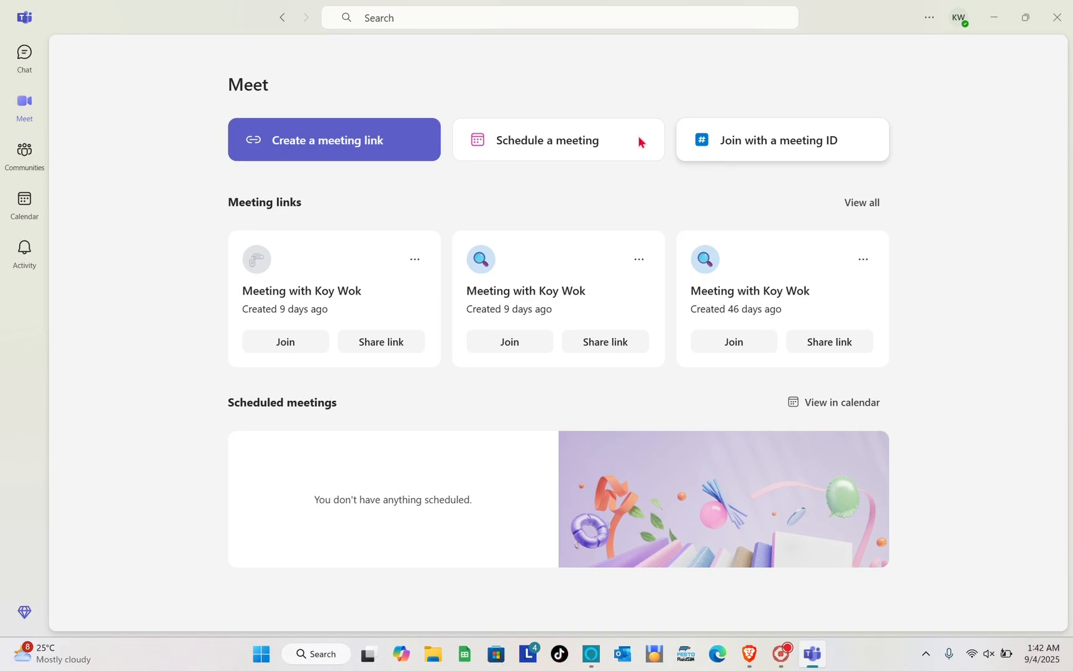
left_click(371, 147)
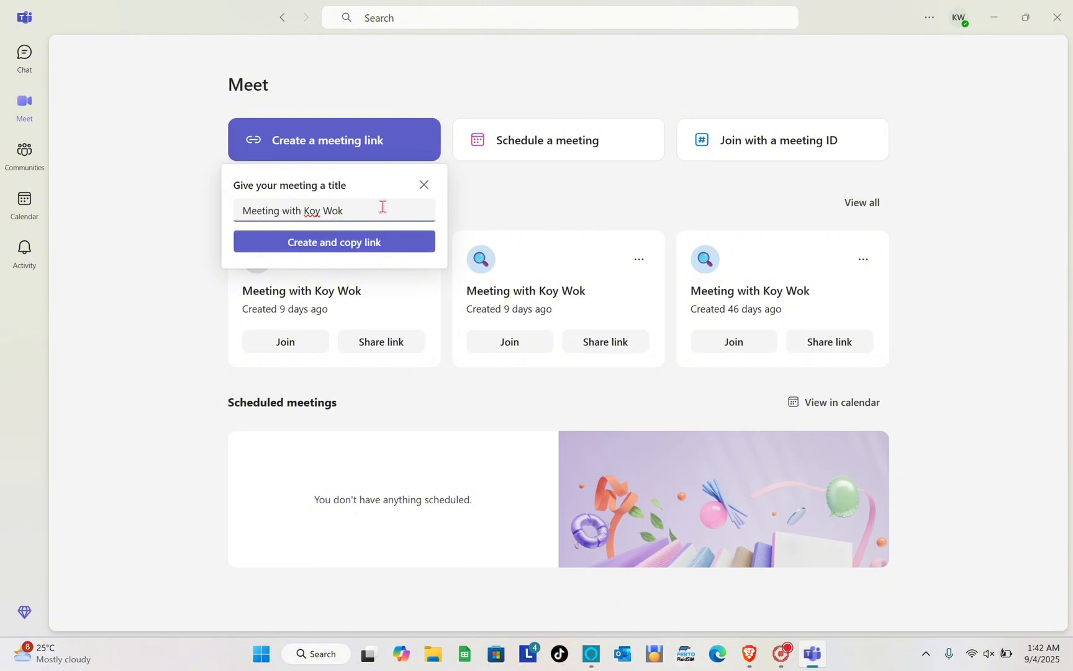
left_click(339, 242)
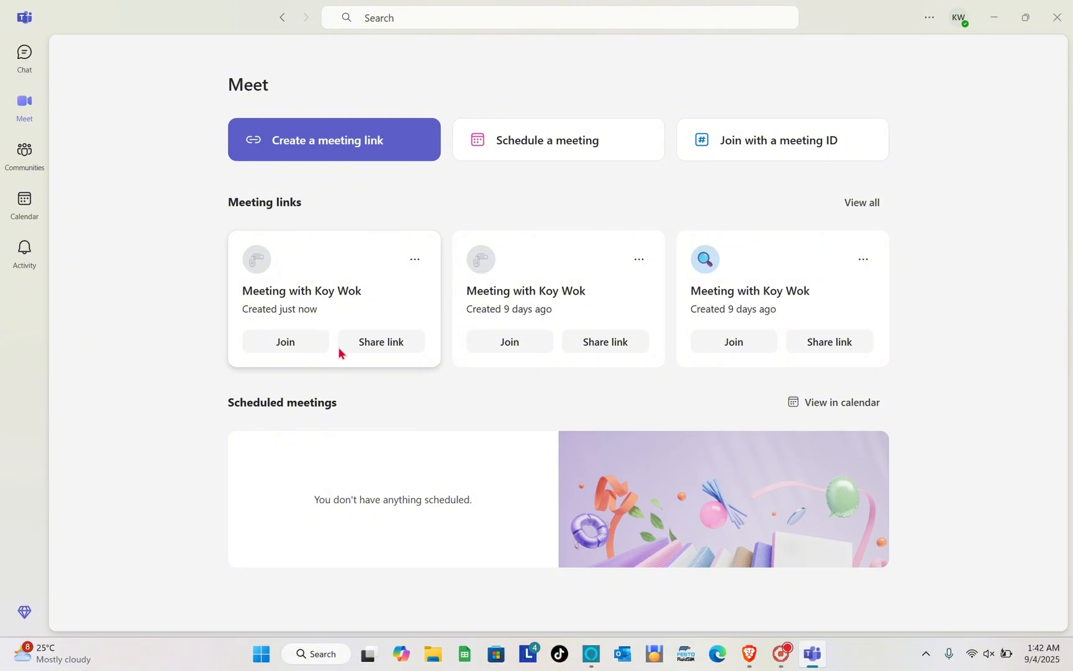
left_click(393, 346)
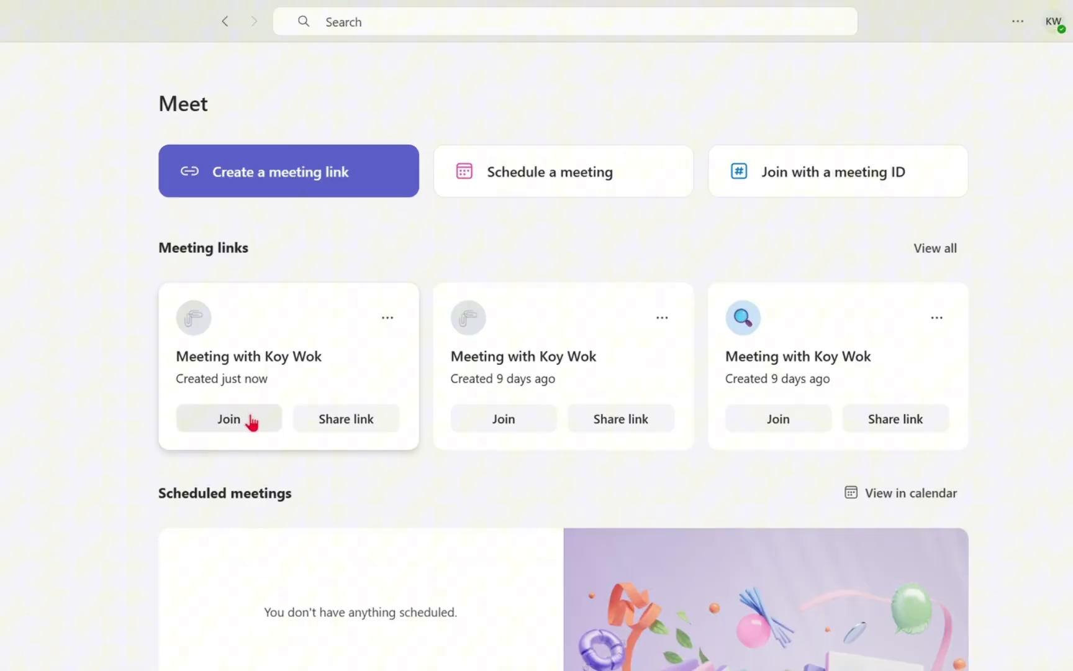
- Join the newly created meeting with computer audio and the camera off, and dismiss the muted-speakers notice
left_click(252, 420)
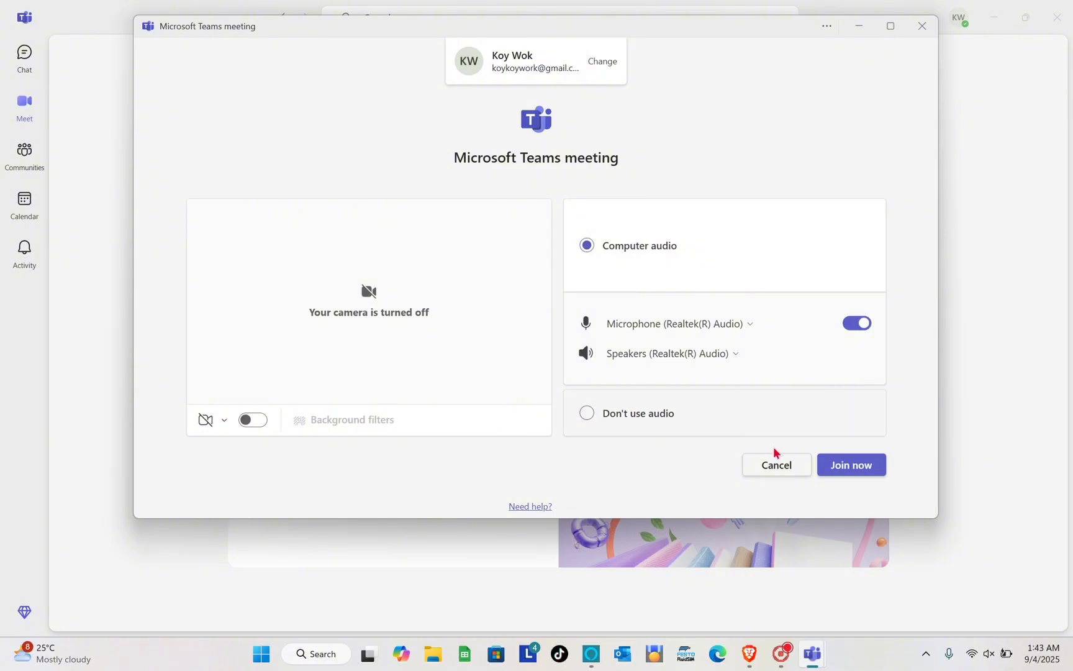
left_click(843, 462)
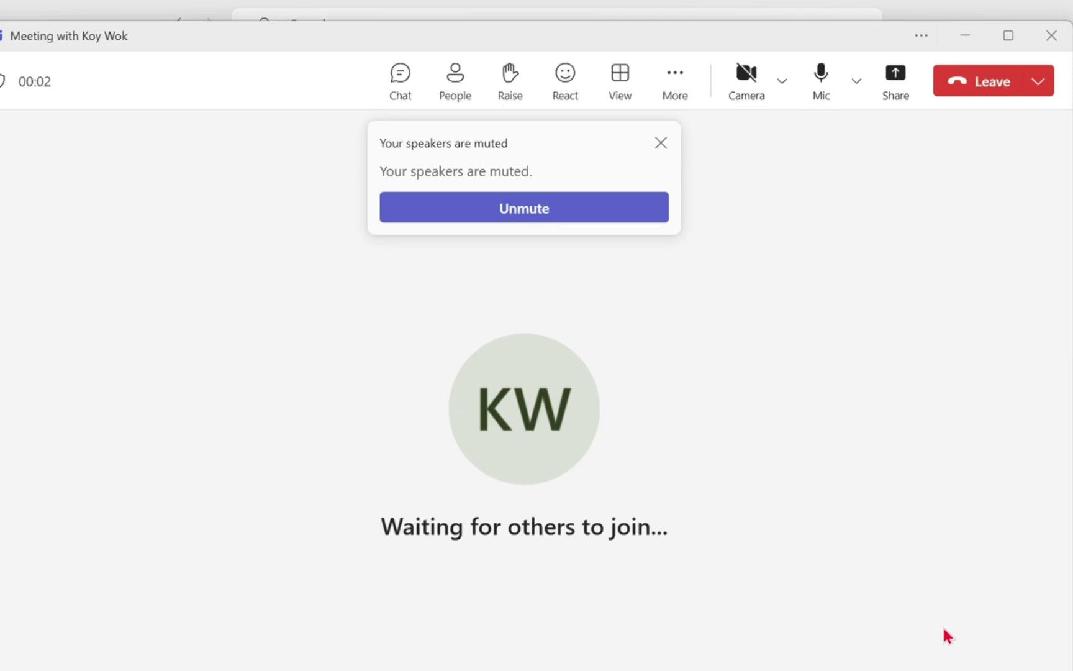
left_click(660, 143)
- Show the meeting chat and participants list, and raise a hand in the meeting
left_click(400, 77)
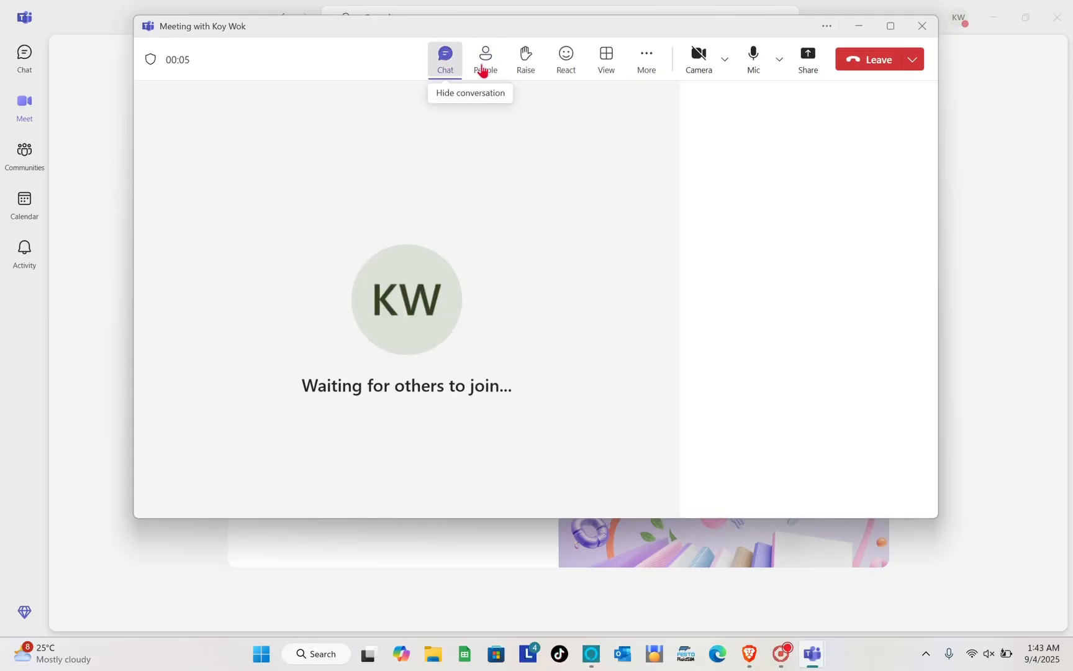
left_click(483, 70)
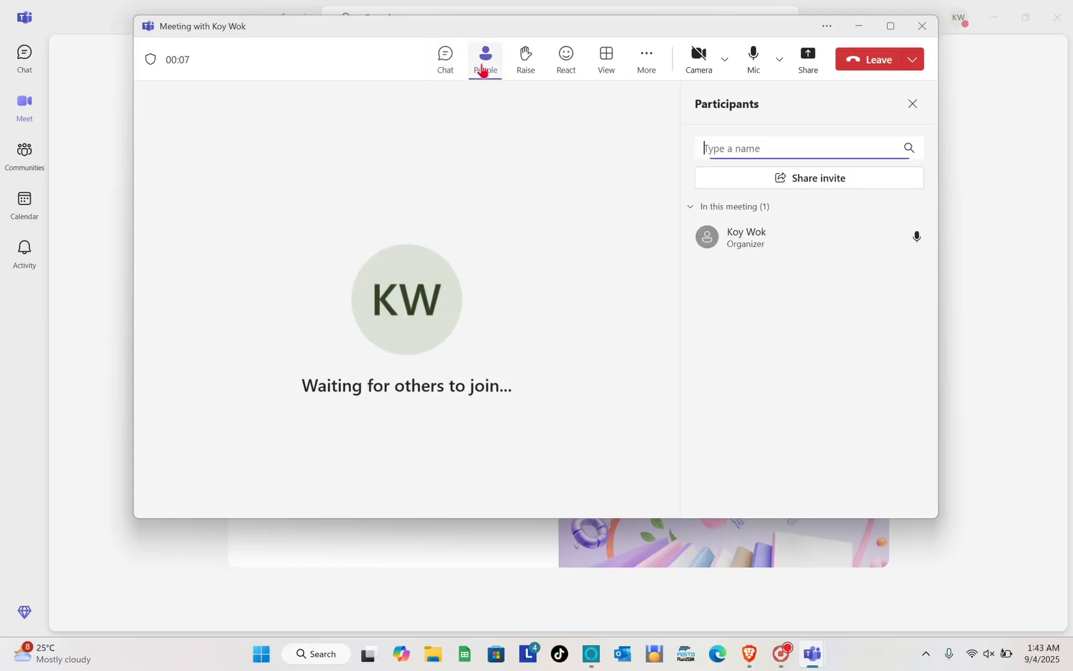
left_click(525, 69)
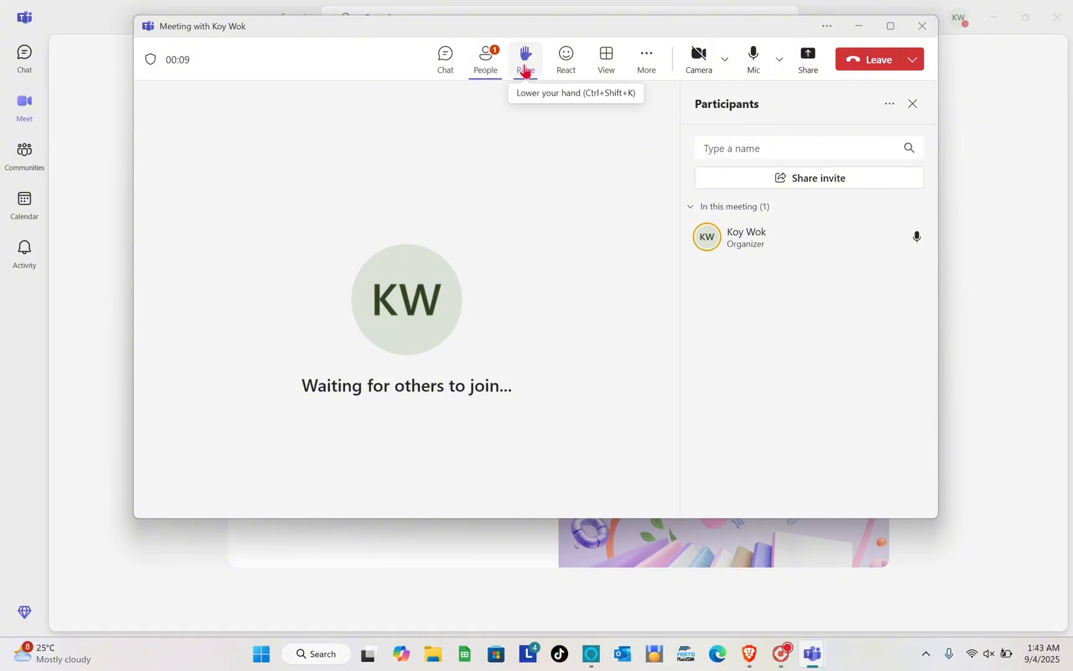
- Look over the meeting's reactions and its view layout options such as Gallery, Speaker and Together mode
left_click(571, 78)
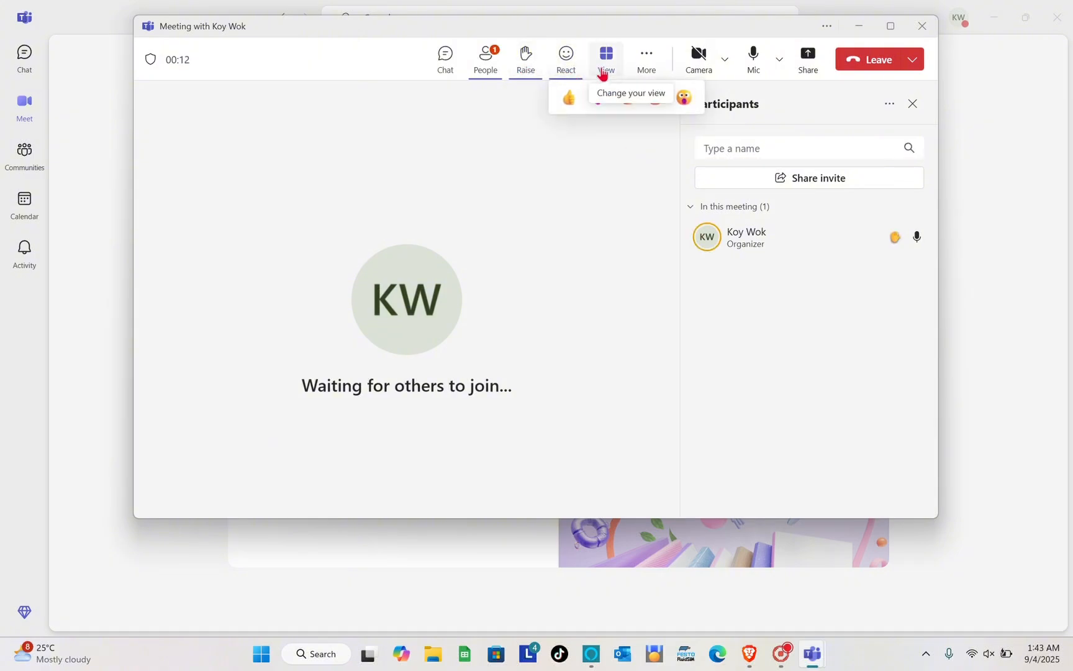
left_click(602, 73)
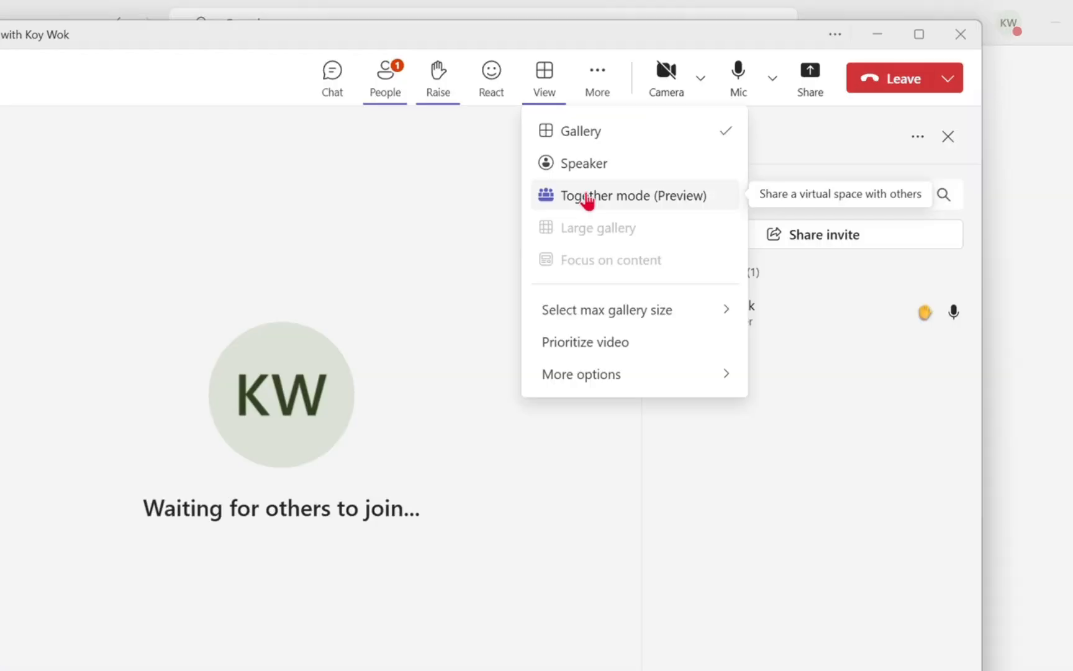
left_click(787, 146)
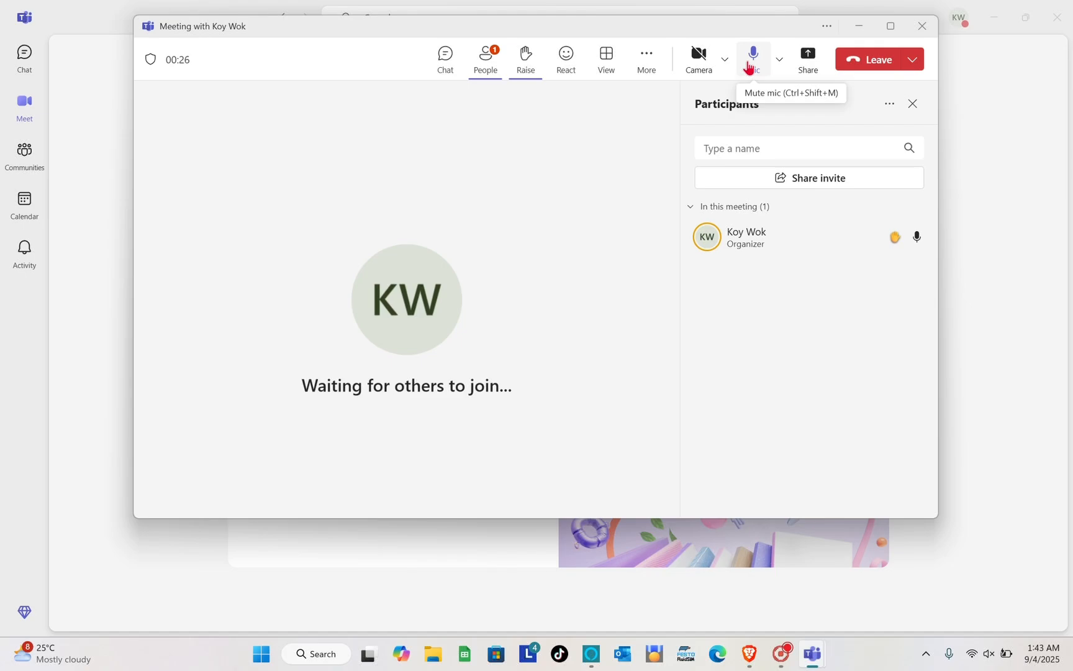
- Look through the content sharing options and the windows available for sharing without sharing any, and leave the meeting
left_click(808, 64)
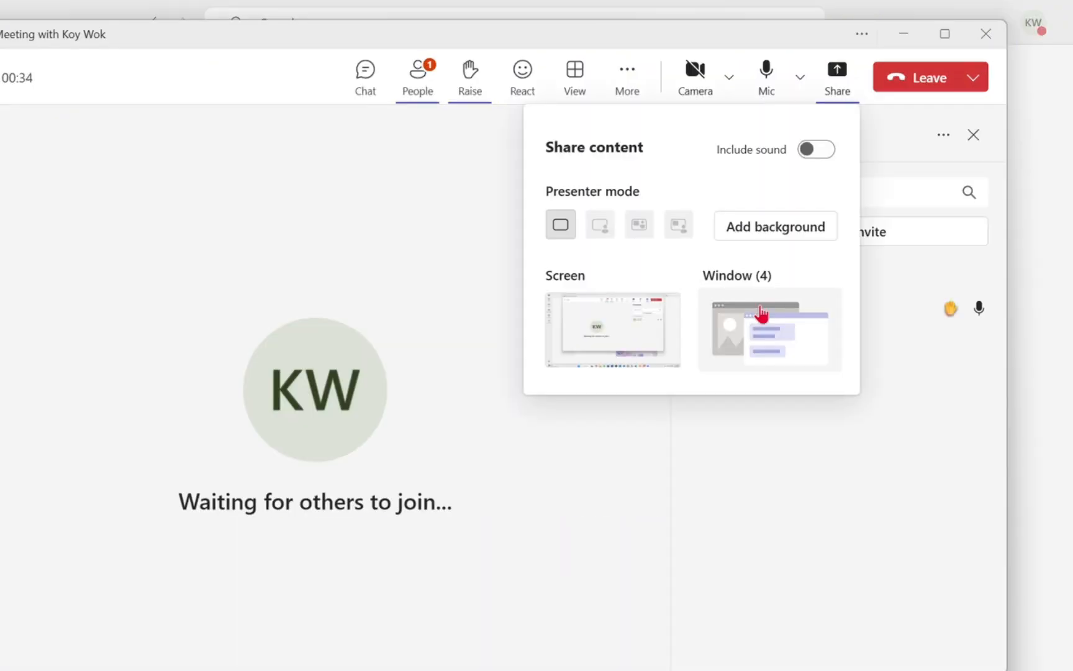
left_click(763, 314)
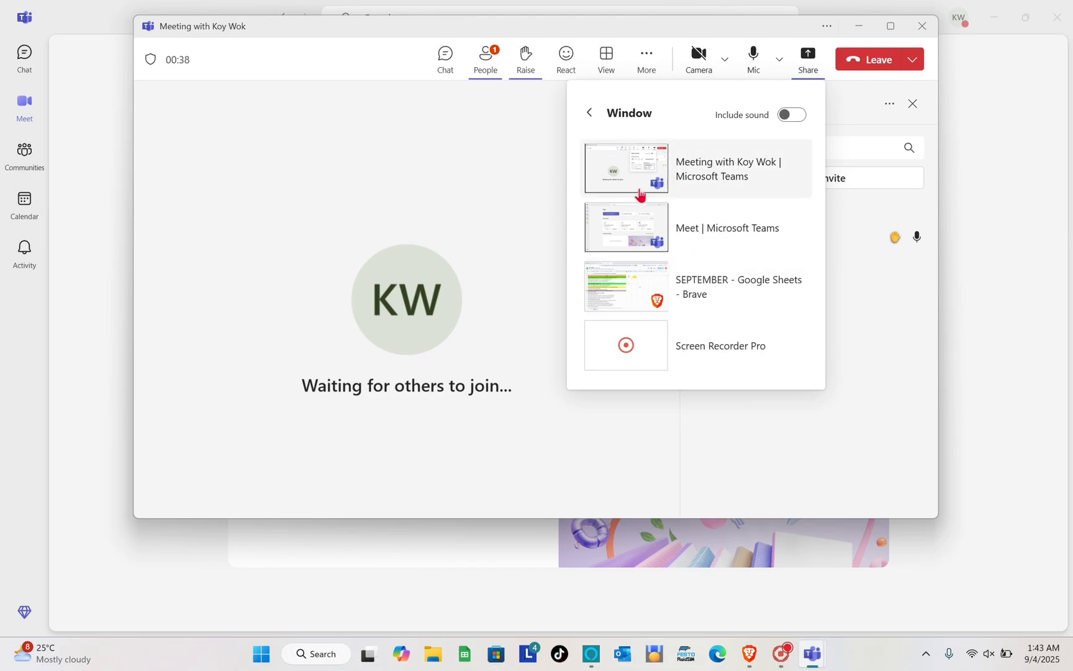
left_click(460, 218)
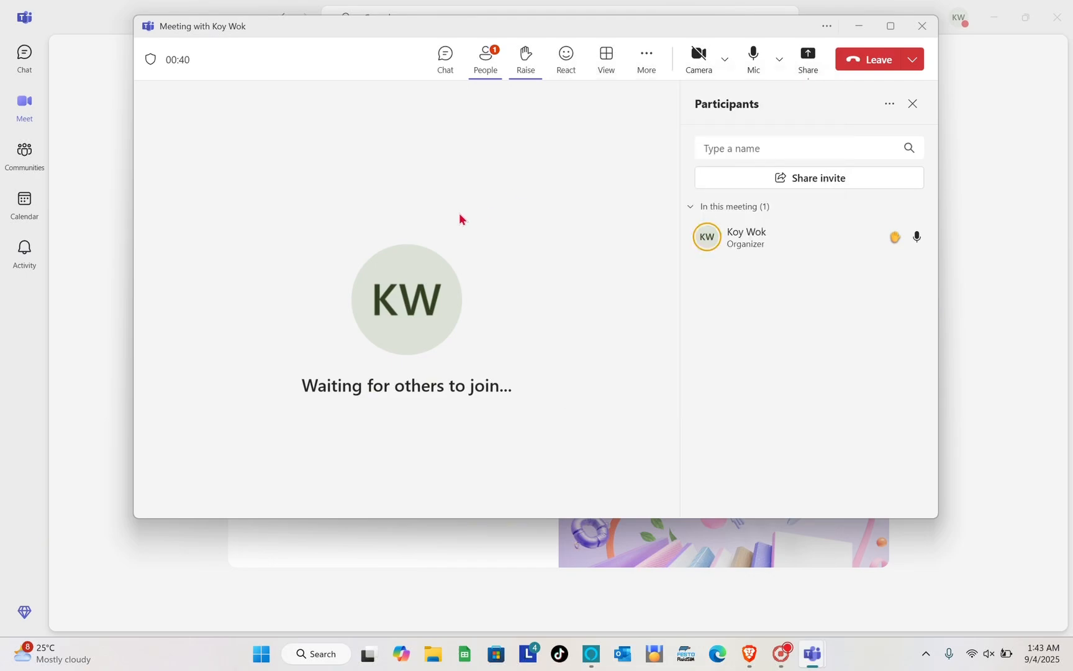
left_click(871, 67)
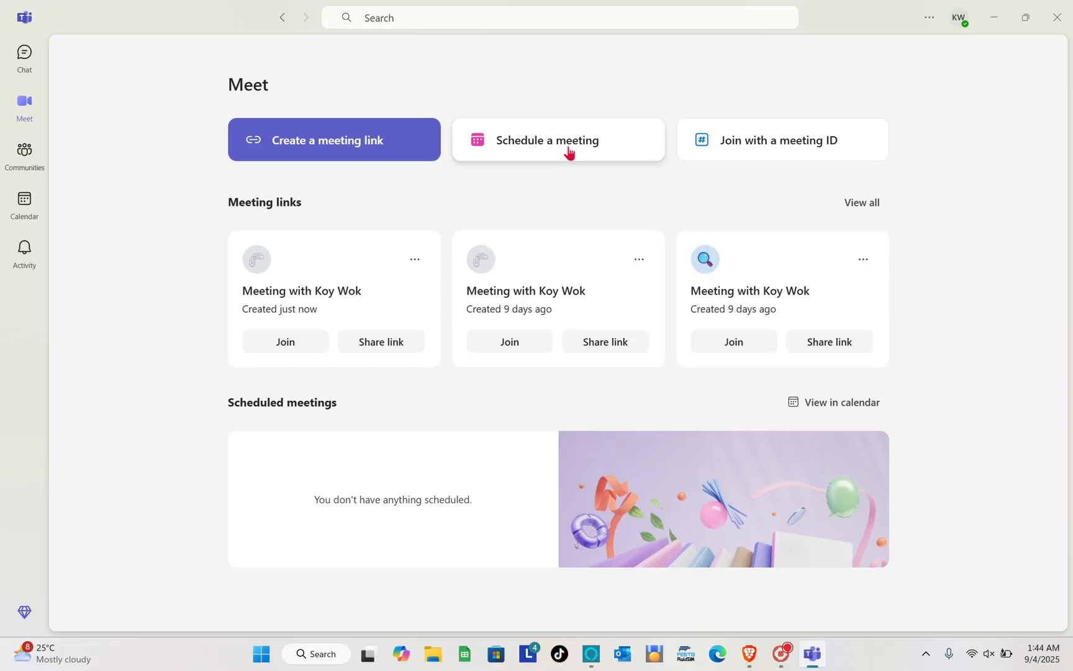
- Start scheduling a new meeting titled "EMERGENCY MEETING" and place the cursor in its attendee field
left_click(567, 147)
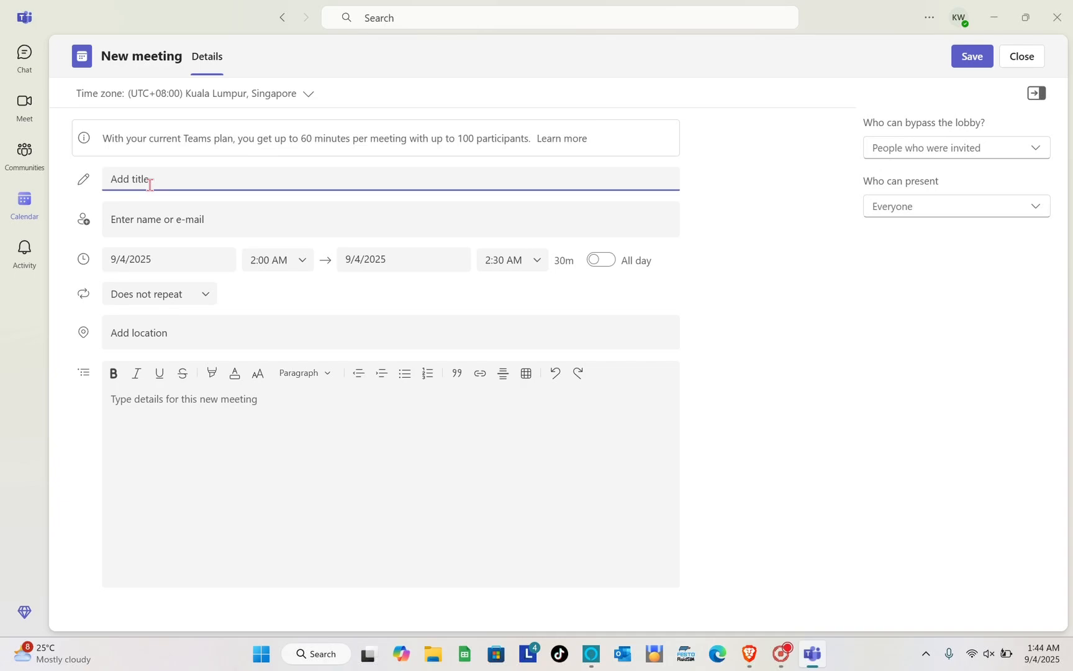
type("EM")
type("ERGENCY MEETING")
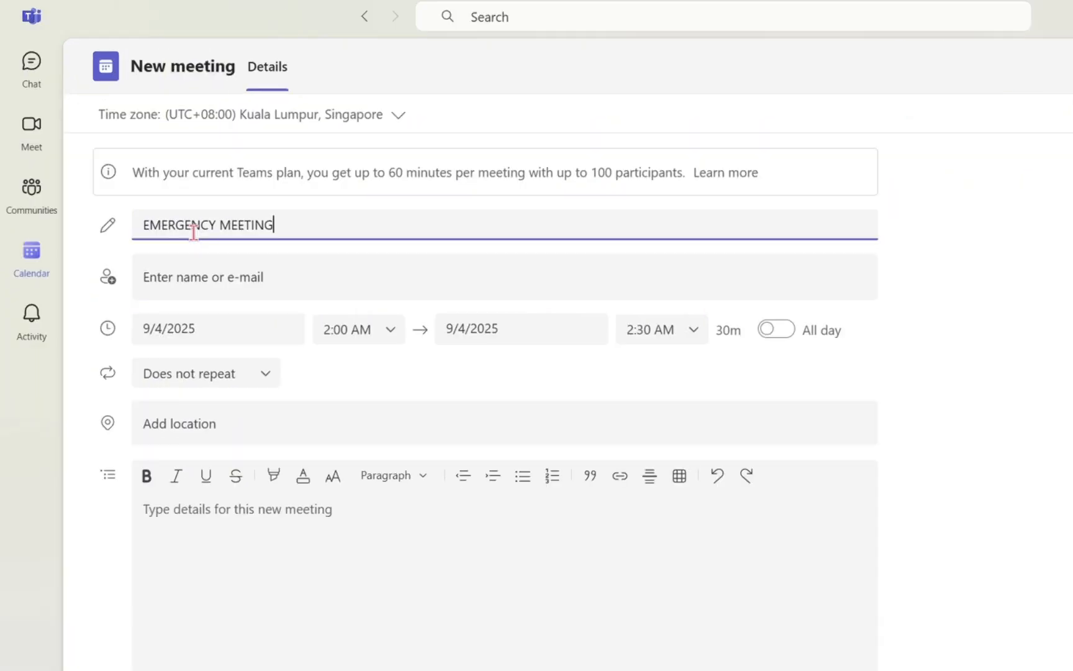
left_click(236, 220)
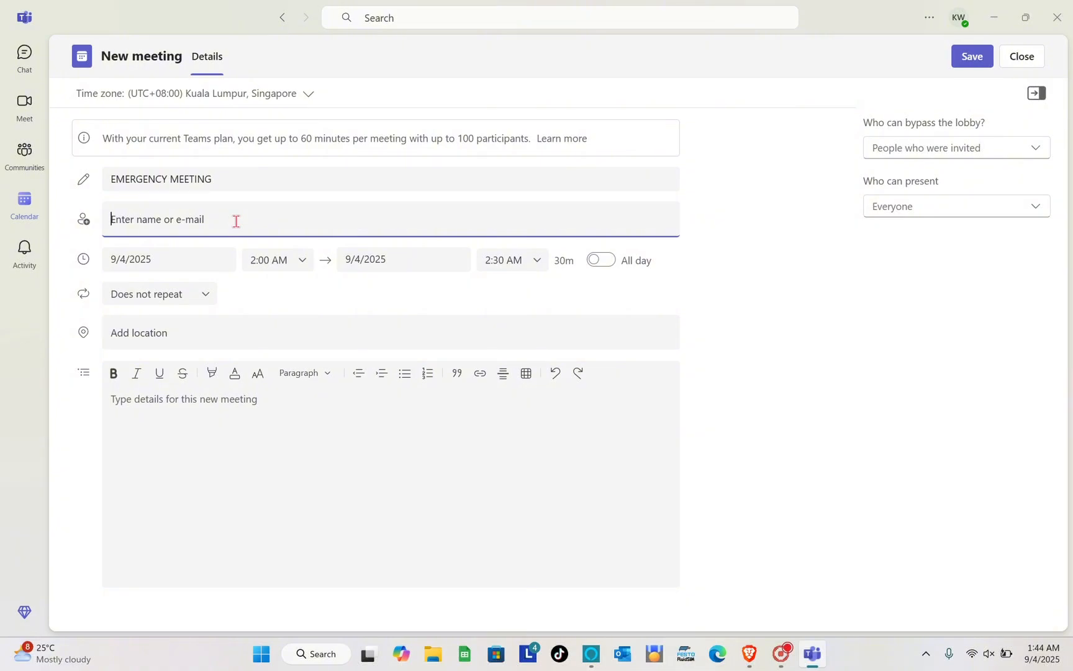
- Set the meeting's date to 9/6/2025
left_click(197, 254)
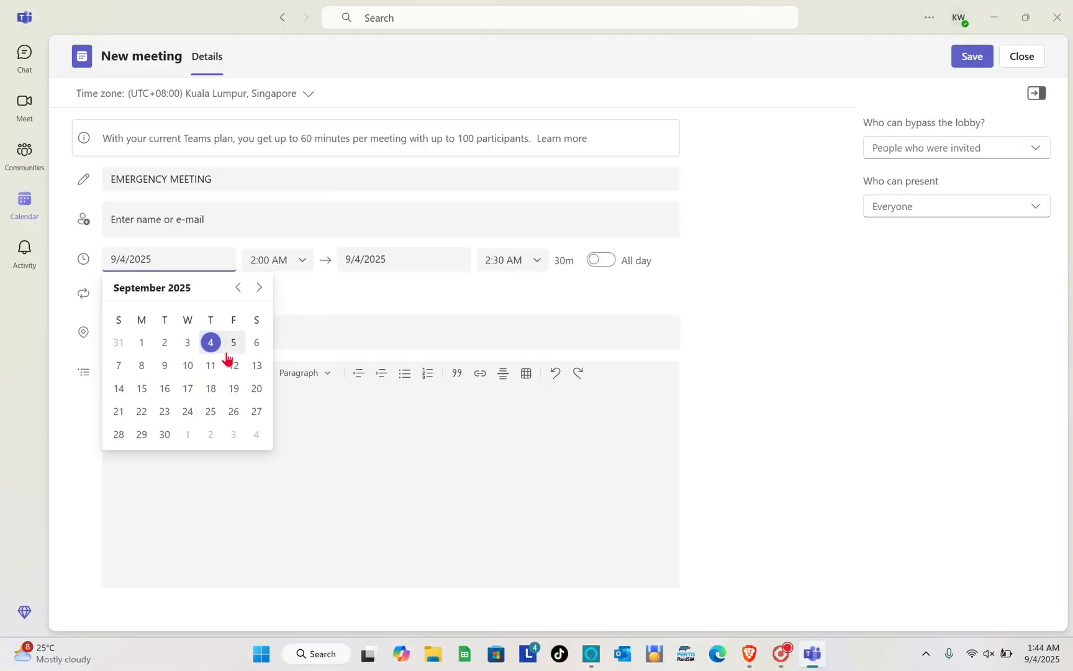
left_click(257, 343)
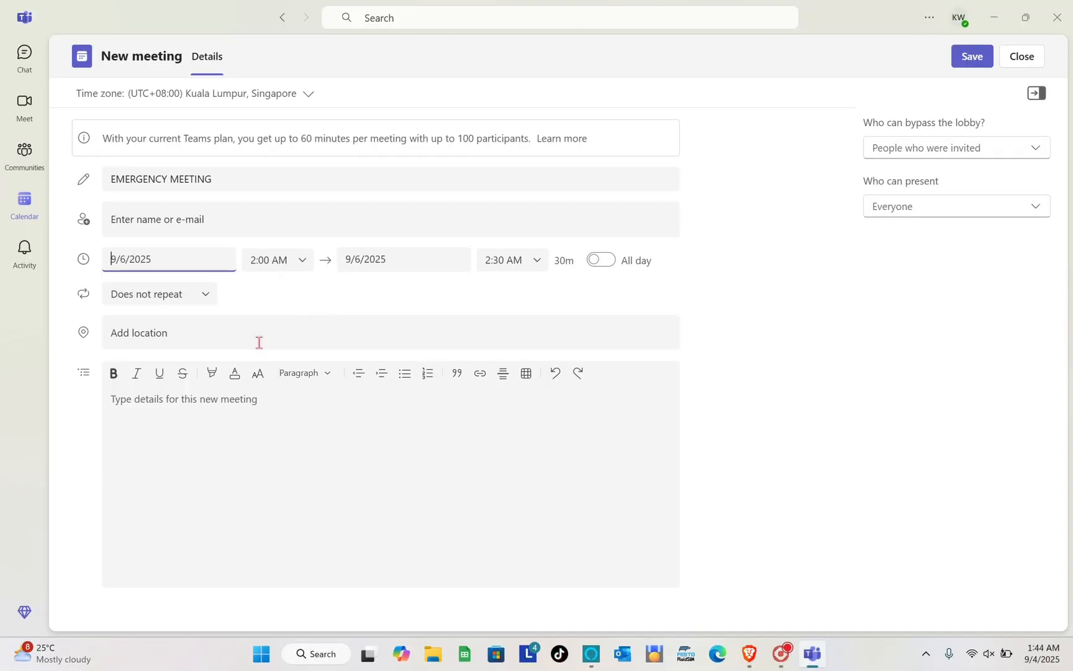
left_click(185, 264)
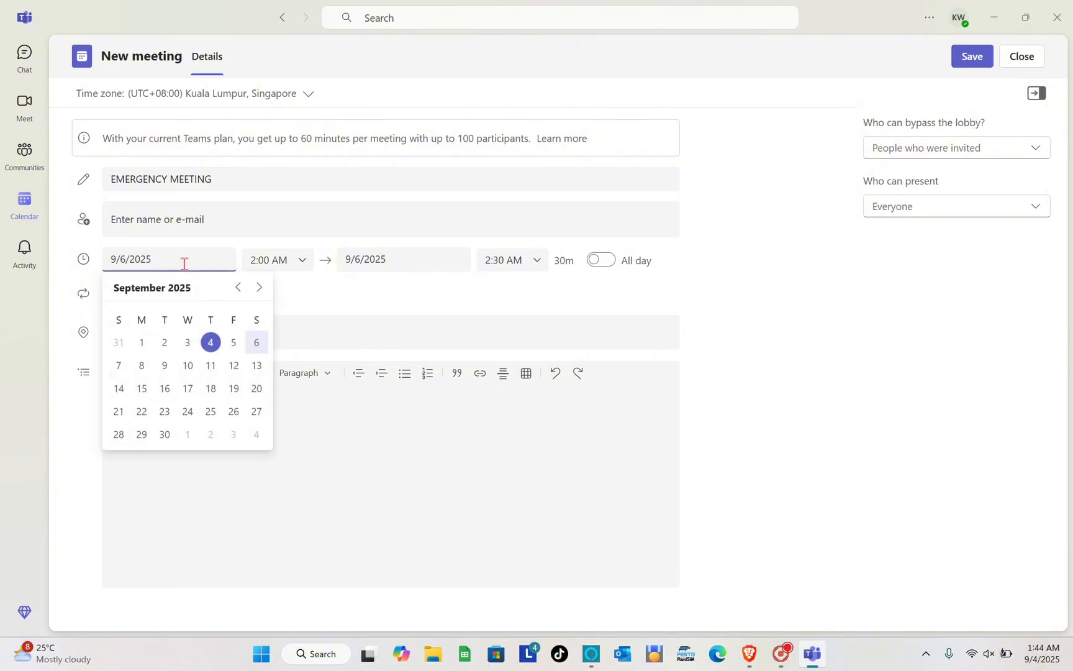
left_click(310, 308)
- Set the meeting's start time to 1:00 PM and its end time to 2:00 PM
left_click(297, 267)
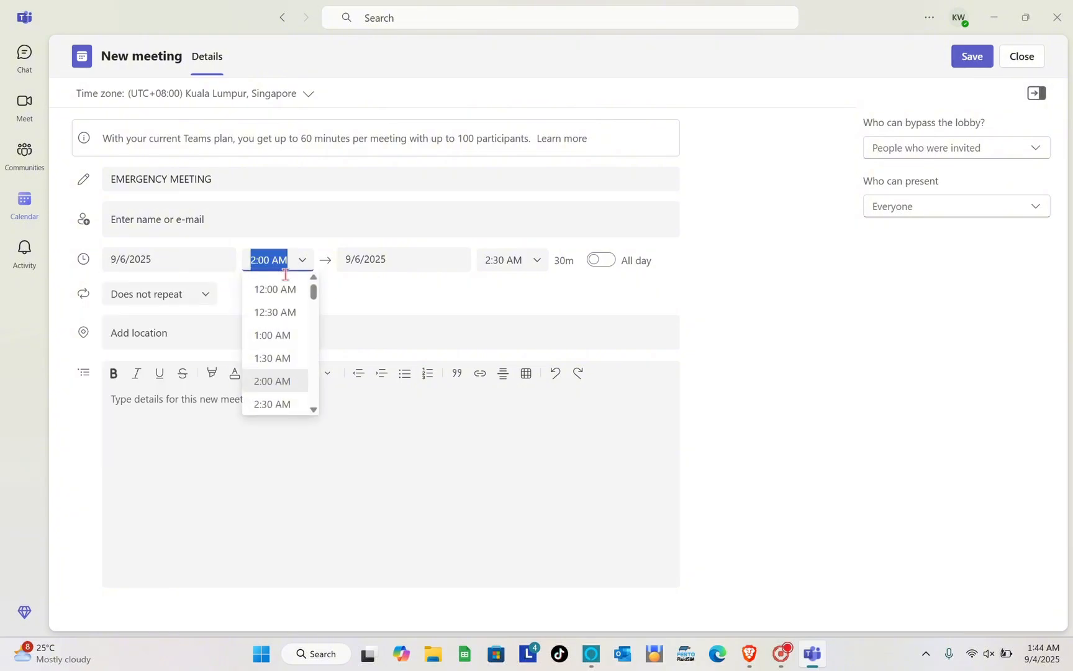
scroll(279, 361, "down", 5)
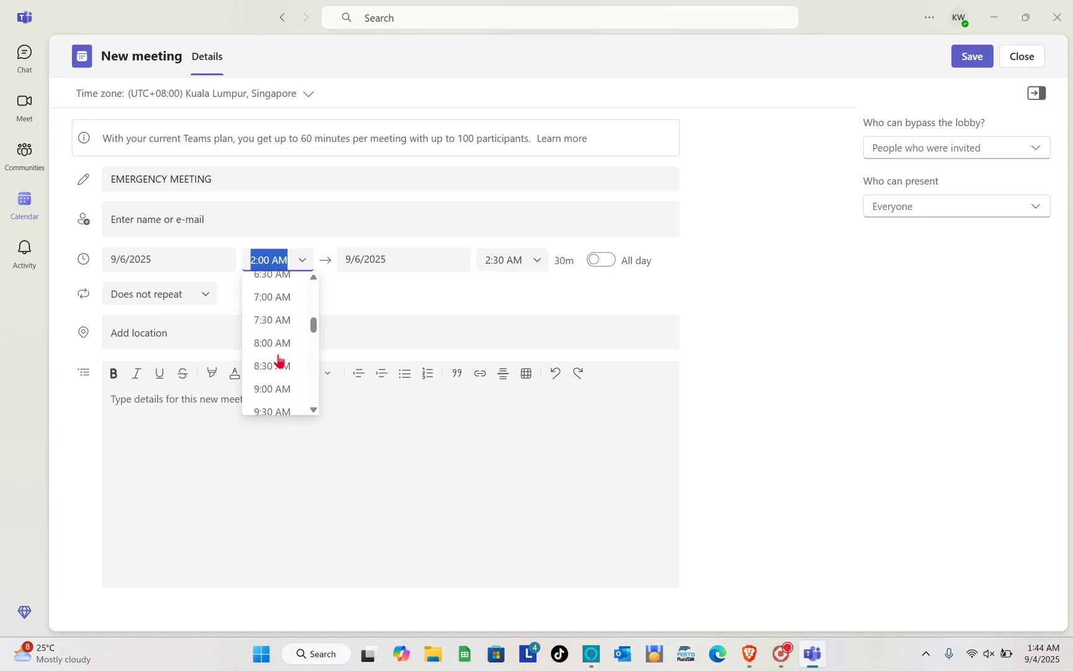
scroll(279, 360, "down", 3)
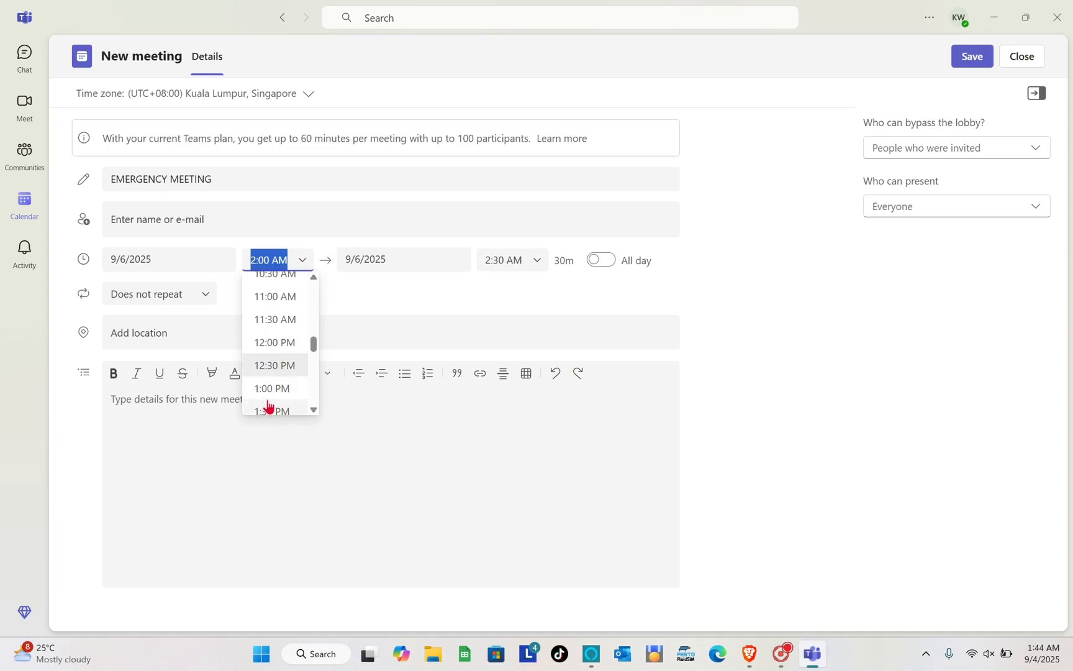
left_click(269, 390)
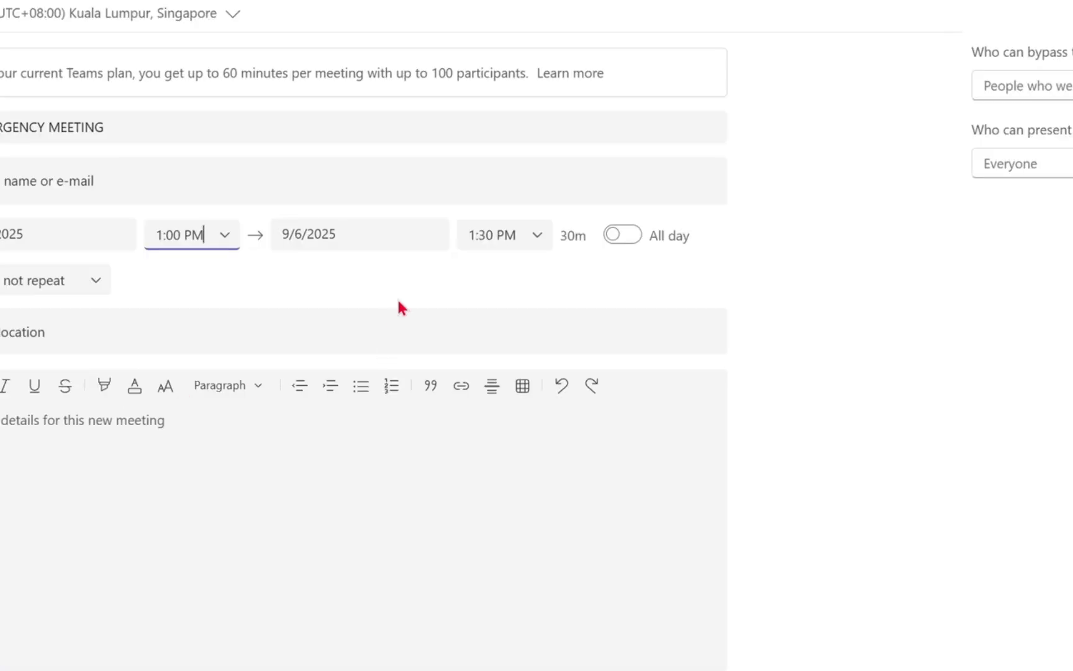
left_click(540, 244)
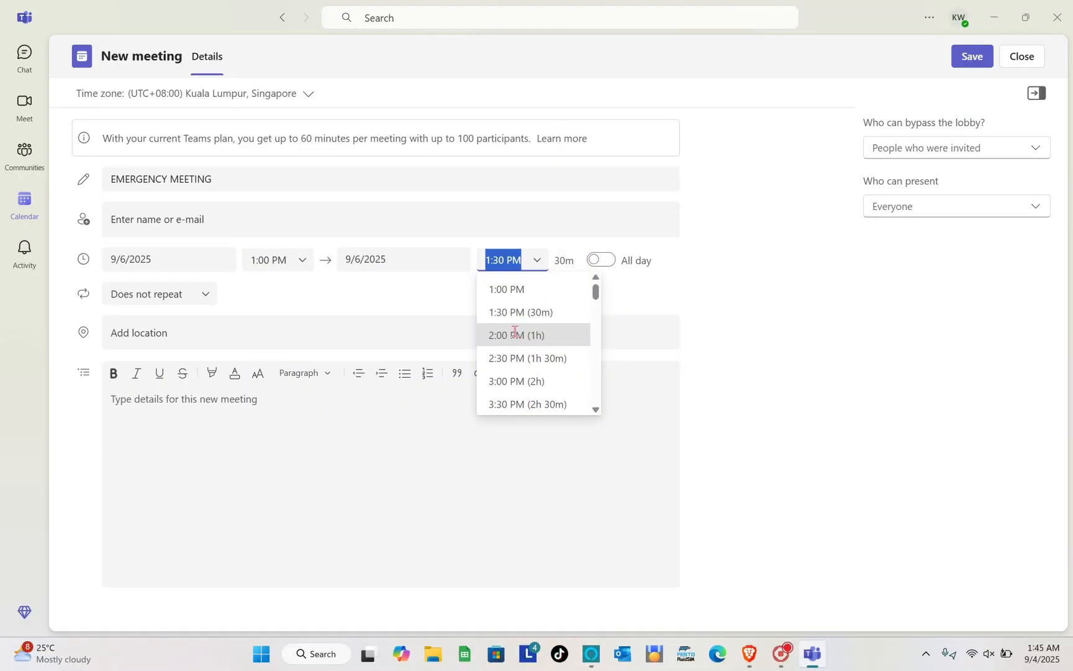
left_click(525, 340)
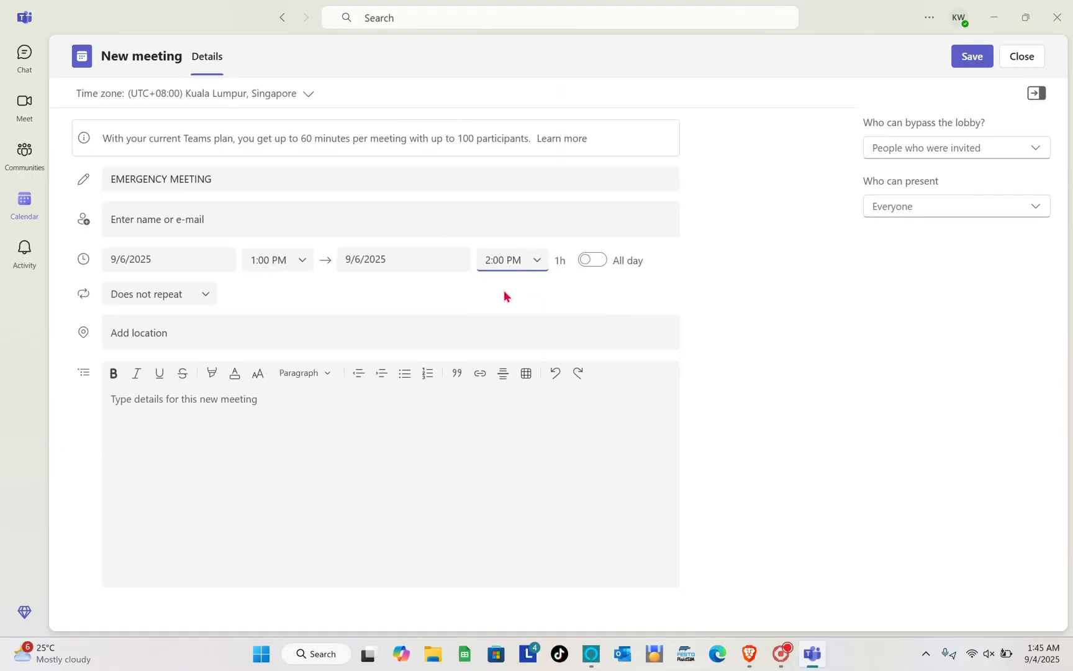
- Choose "Does not repeat" as the meeting's recurrence and place the cursor in the location field
left_click(203, 303)
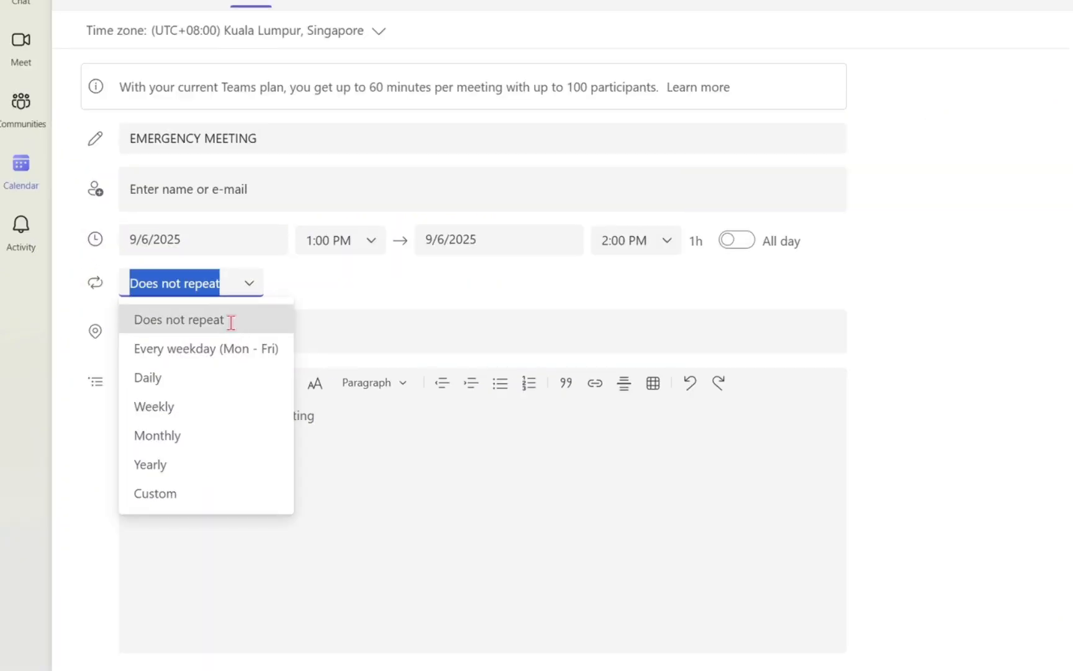
left_click(190, 322)
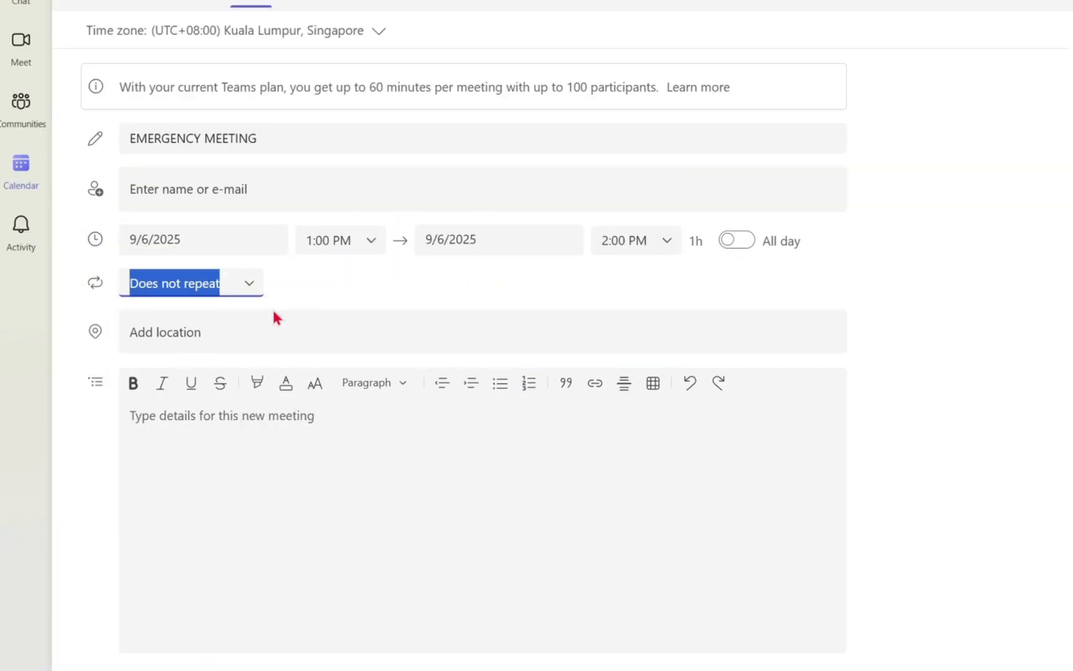
left_click(247, 320)
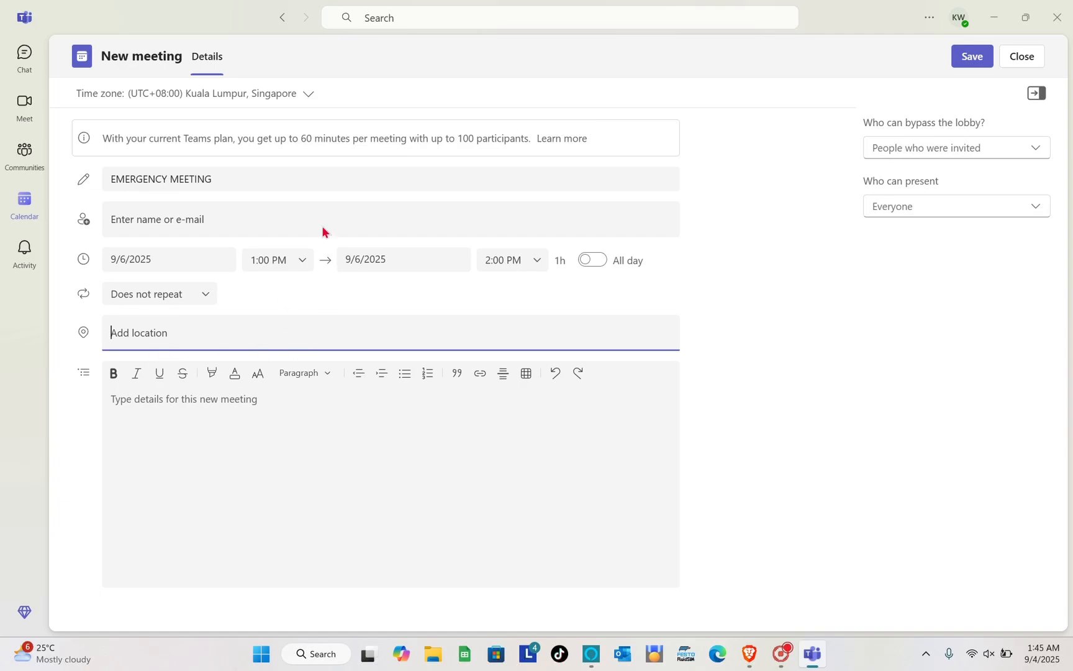
- Let people who were invited bypass the meeting's lobby and restrict who can present to "Only me"
left_click(253, 421)
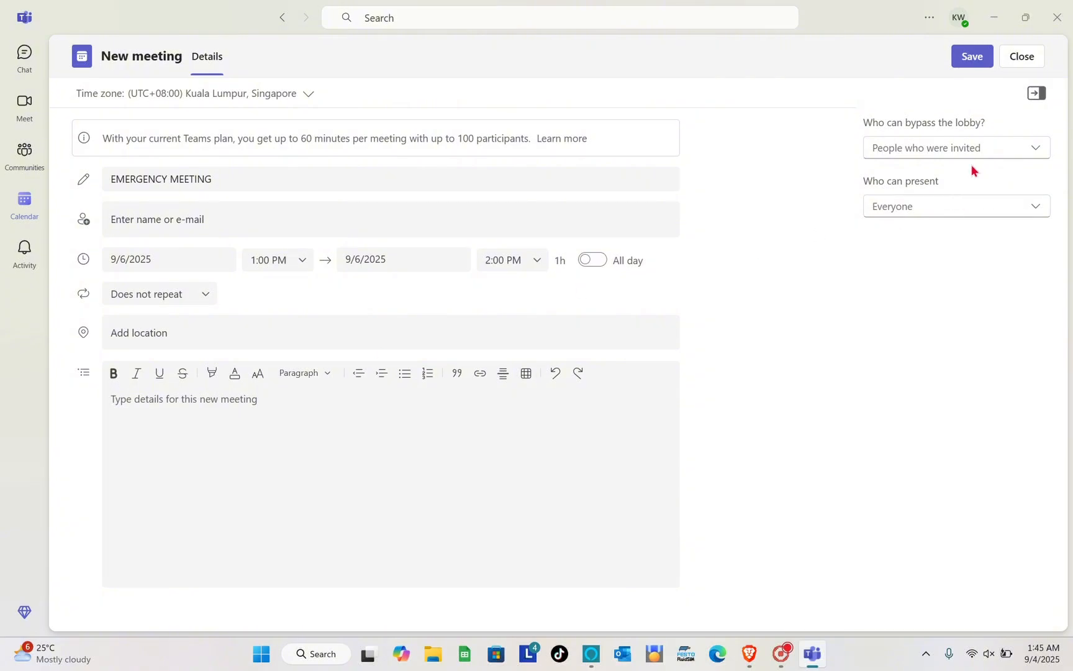
left_click(997, 152)
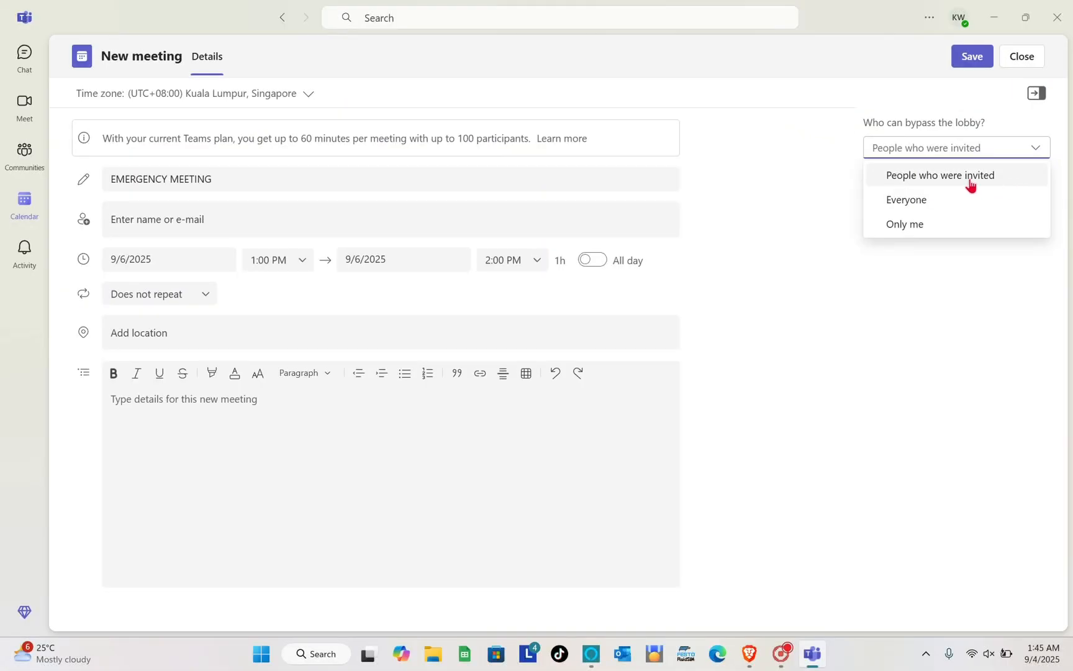
left_click(935, 202)
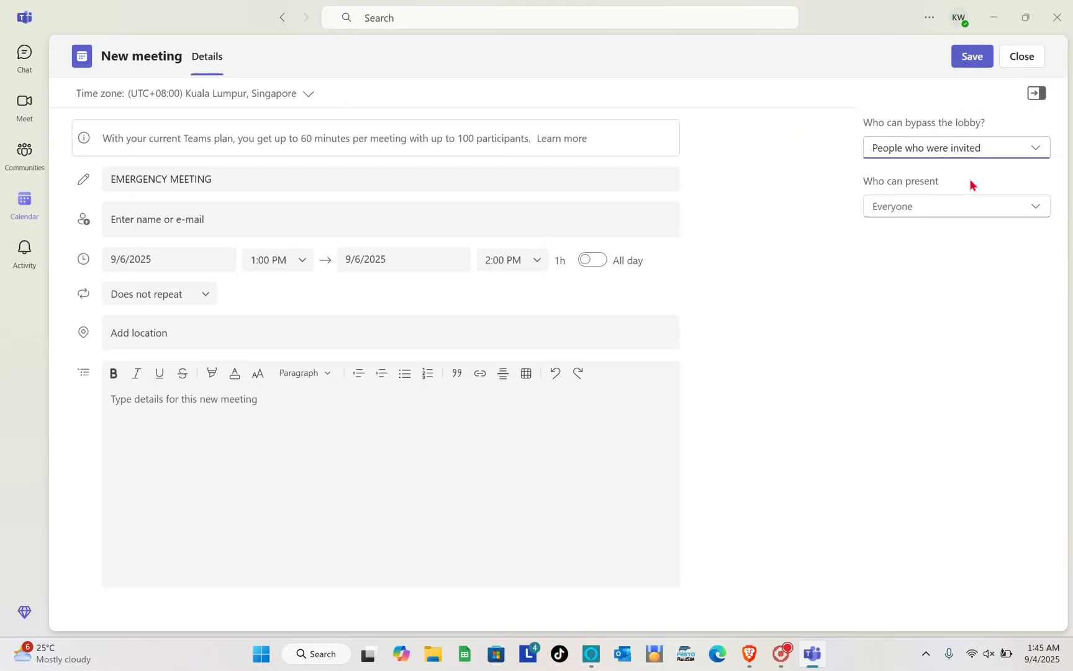
left_click(927, 210)
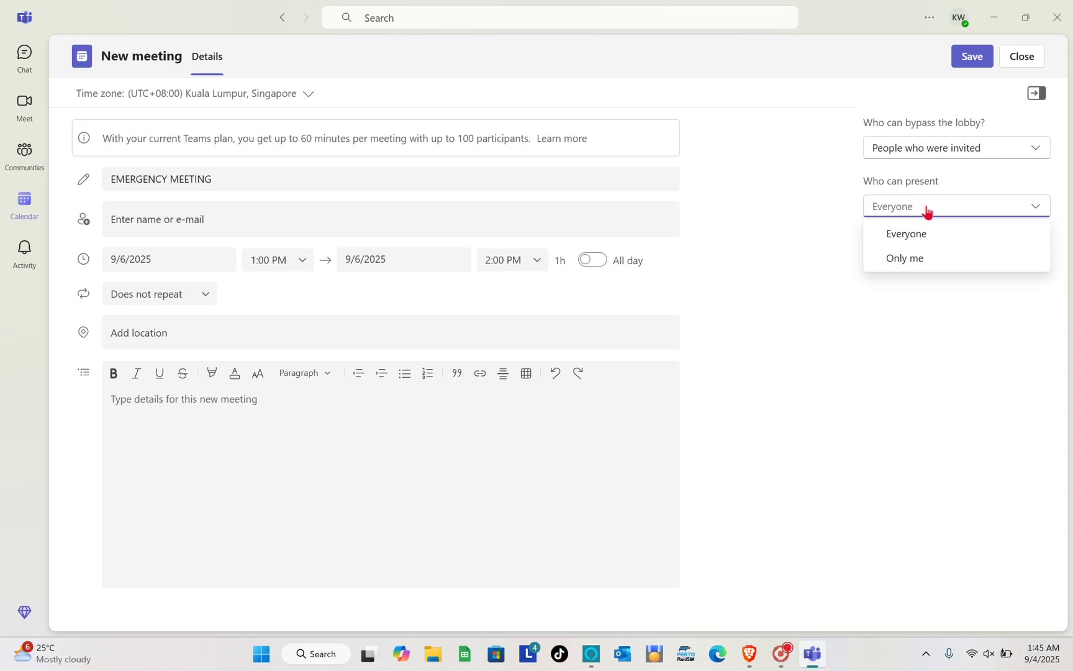
left_click(909, 260)
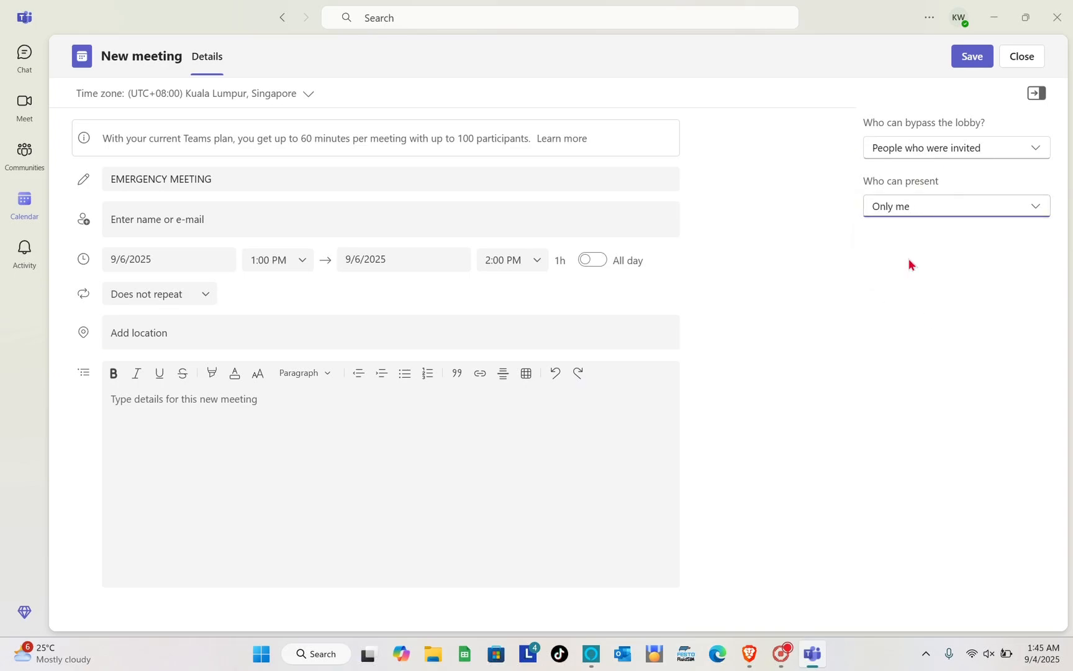
- Save the new meeting, copy its invitation for sharing and dismiss the invitation preview
left_click(969, 67)
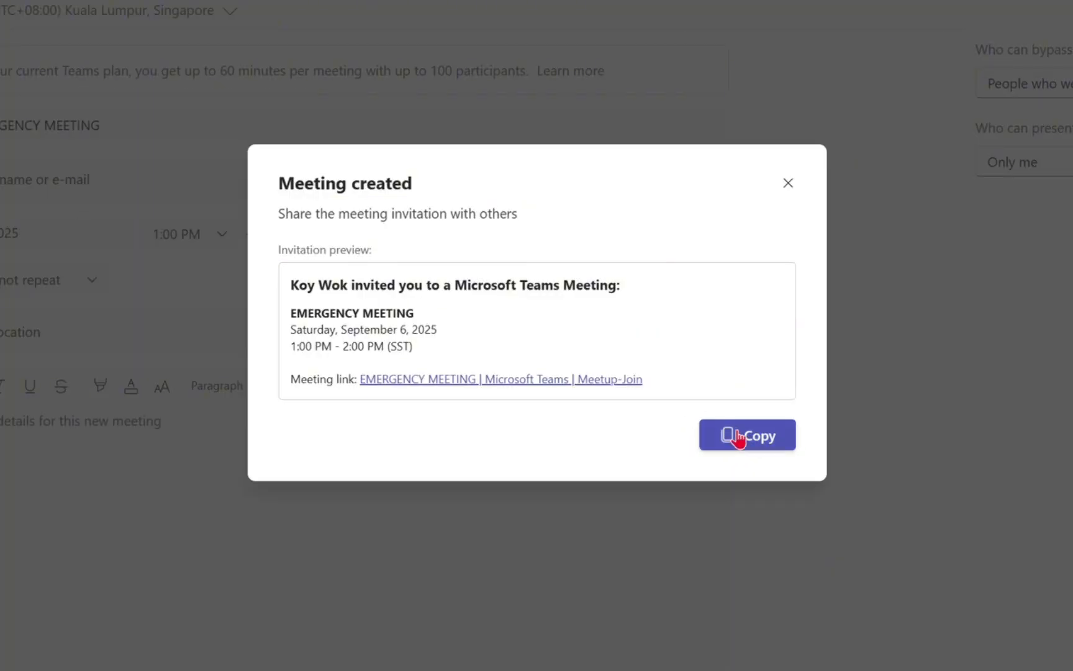
left_click(738, 438)
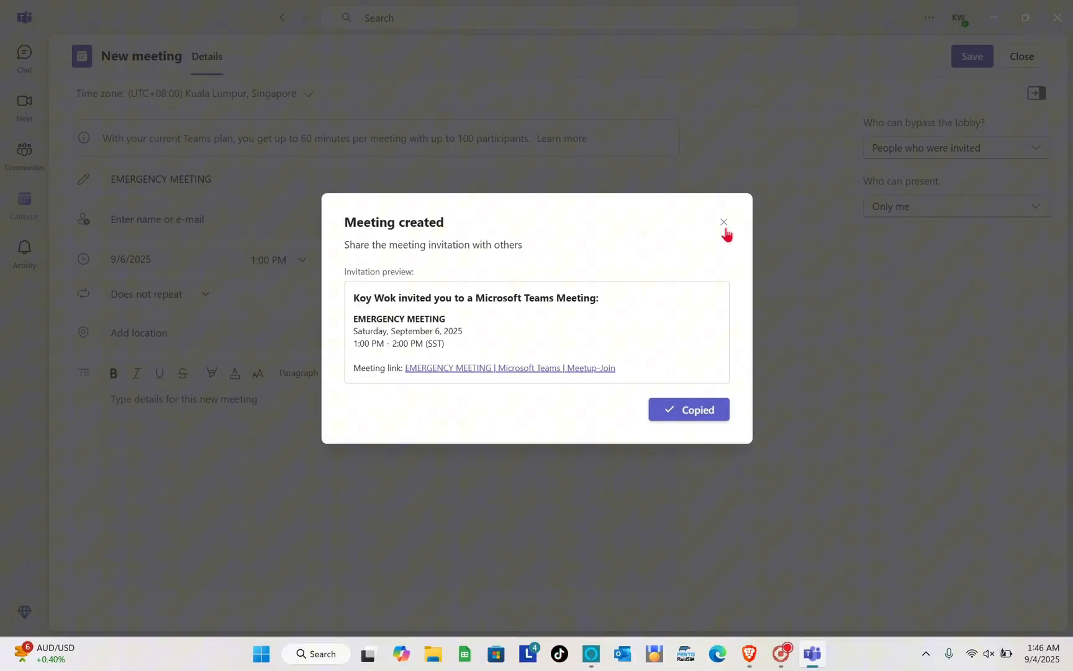
left_click(725, 227)
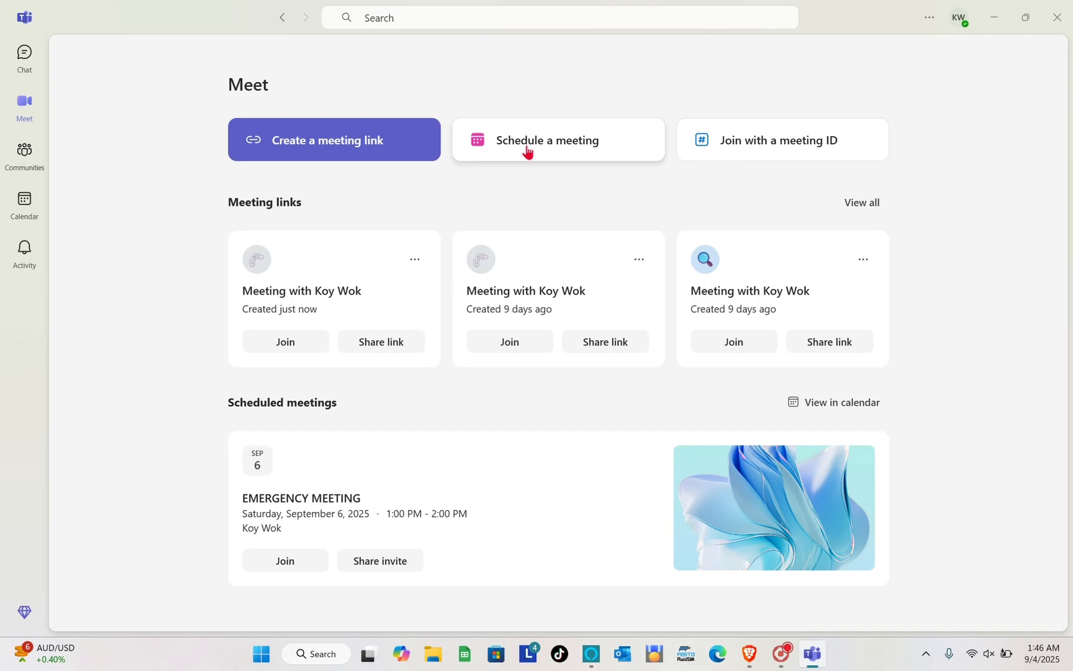
- View the form for joining a meeting with an ID and passcode, and close it without joining
left_click(763, 160)
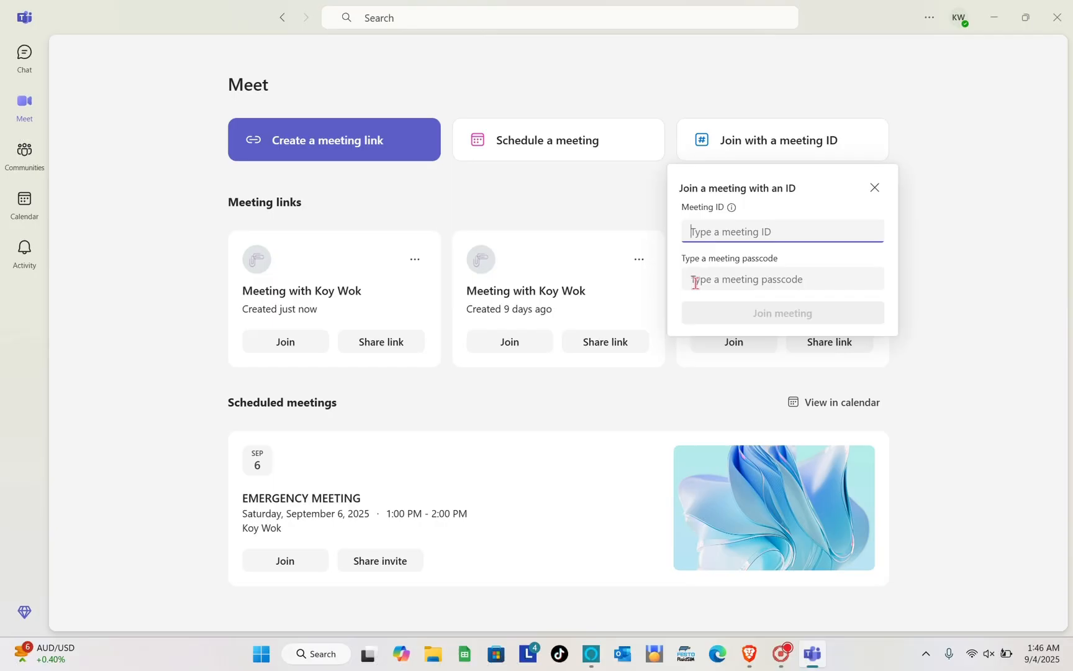
left_click(637, 375)
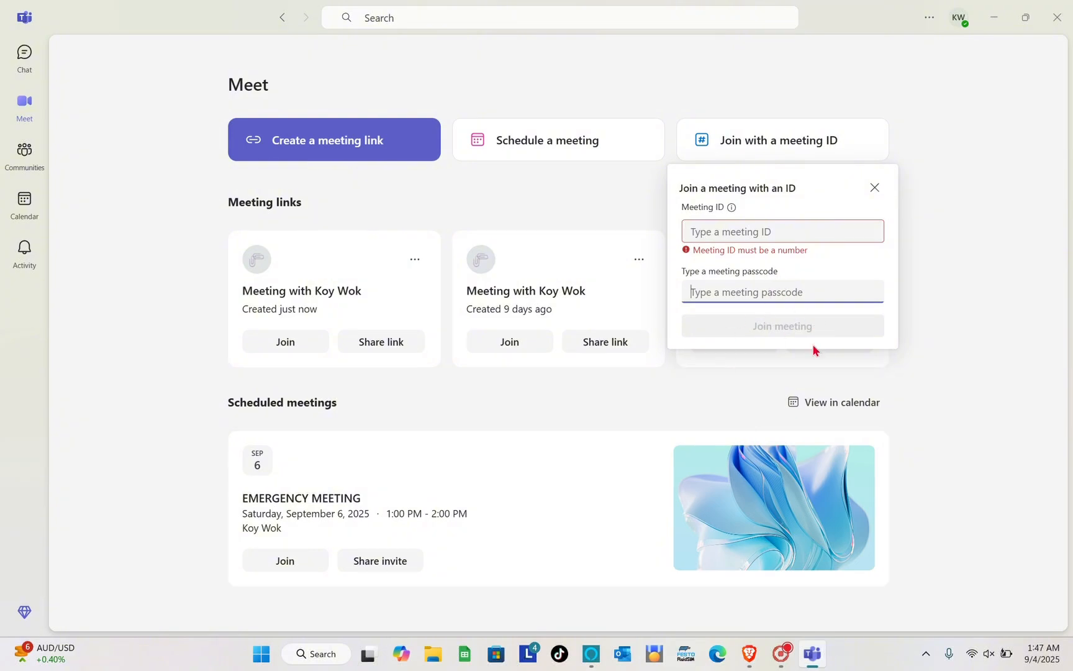
left_click(874, 188)
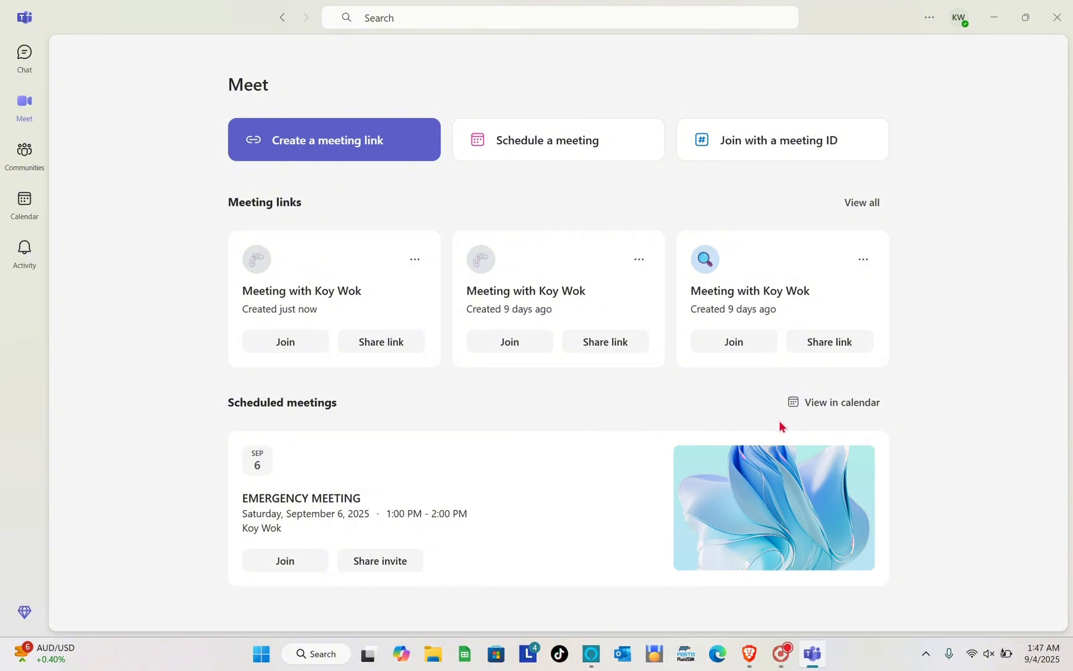
- Show the scheduled meetings in the calendar using the Week view and locate EMERGENCY MEETING on Saturday the 6th
left_click(821, 411)
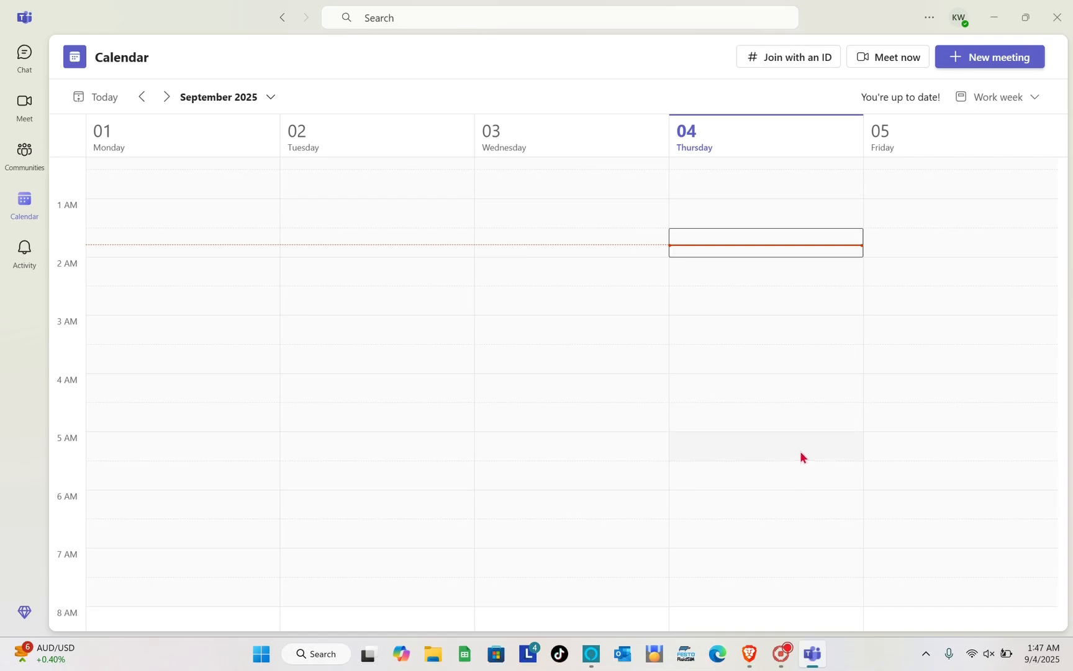
scroll(796, 457, "down", 10)
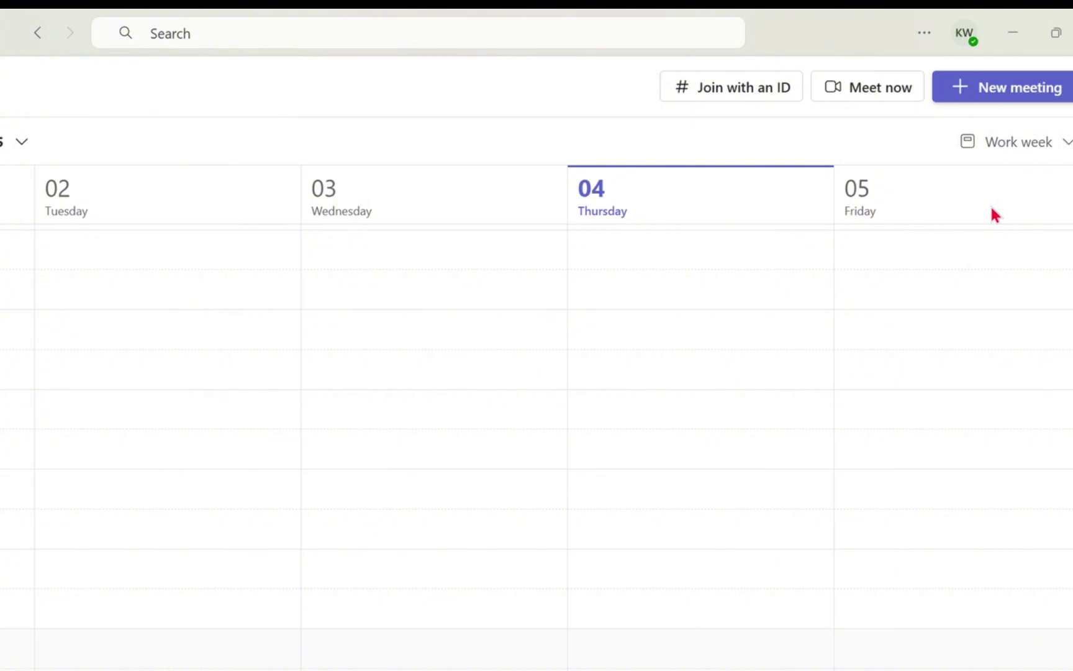
scroll(705, 331, "up", 11)
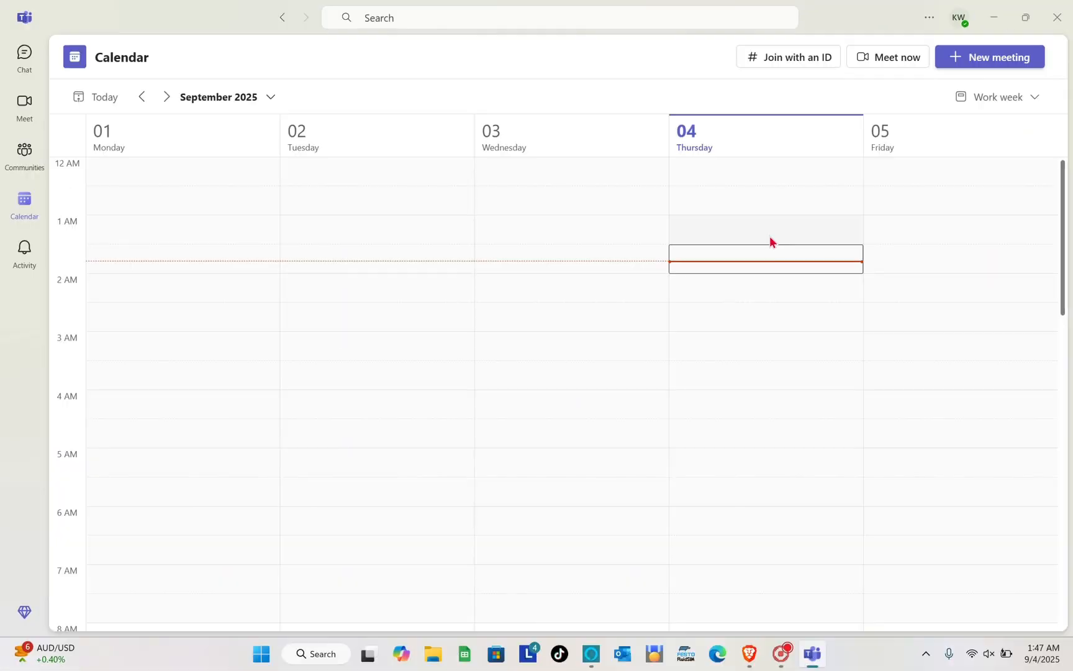
scroll(769, 240, "down", 12)
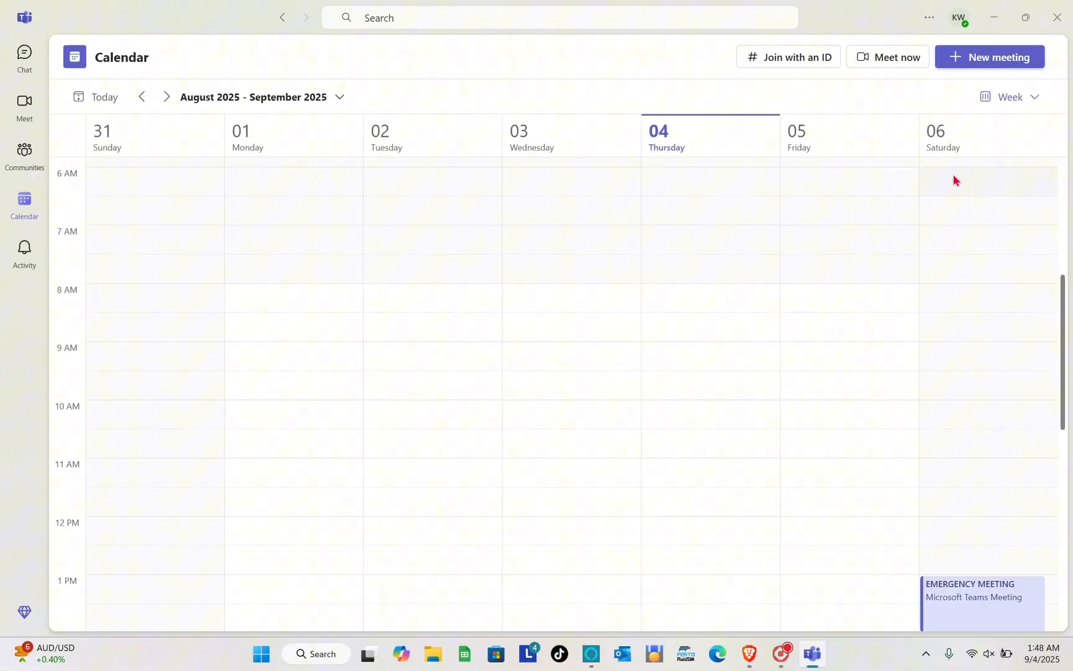
scroll(953, 174, "down", 3)
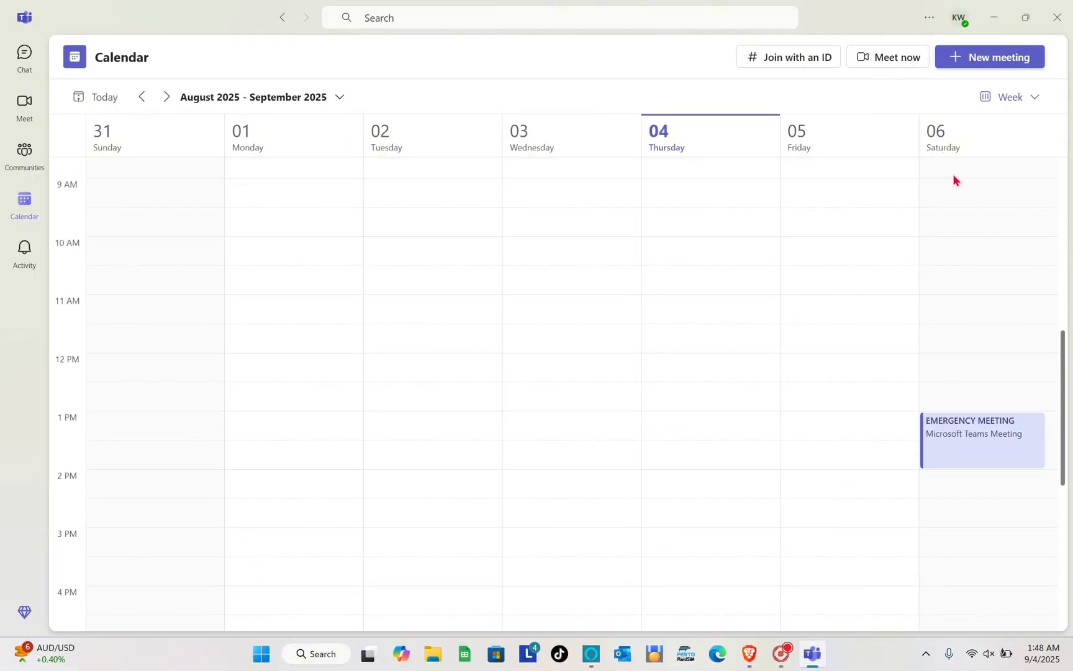
scroll(972, 445, "up", 1)
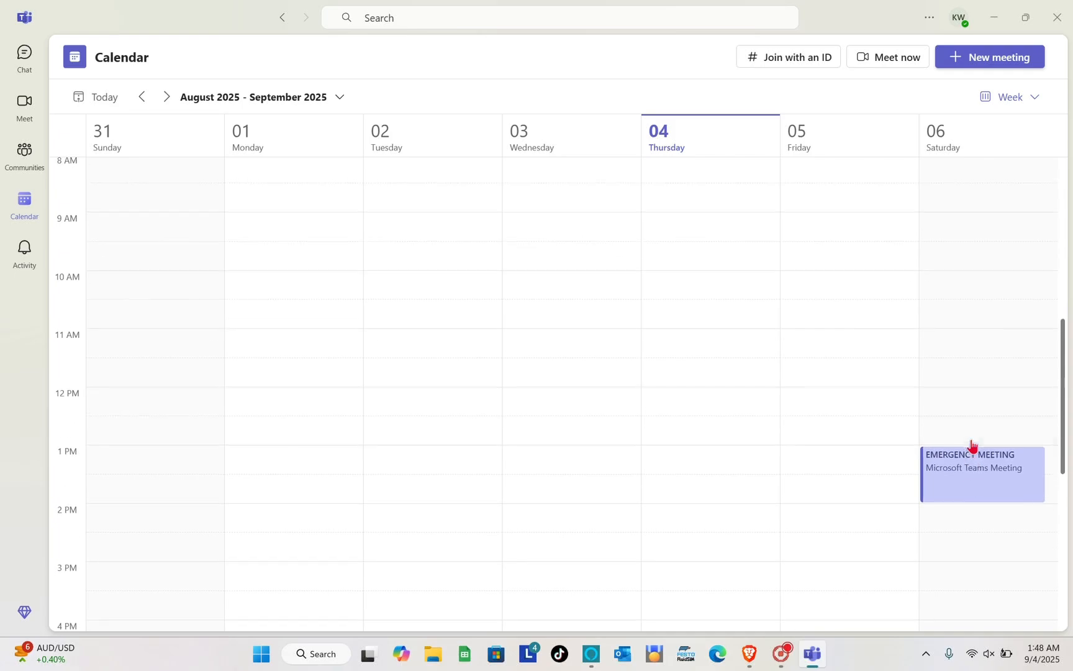
- Open EMERGENCY MEETING for editing from the calendar and go through its title, attendee and date fields
left_click(986, 486)
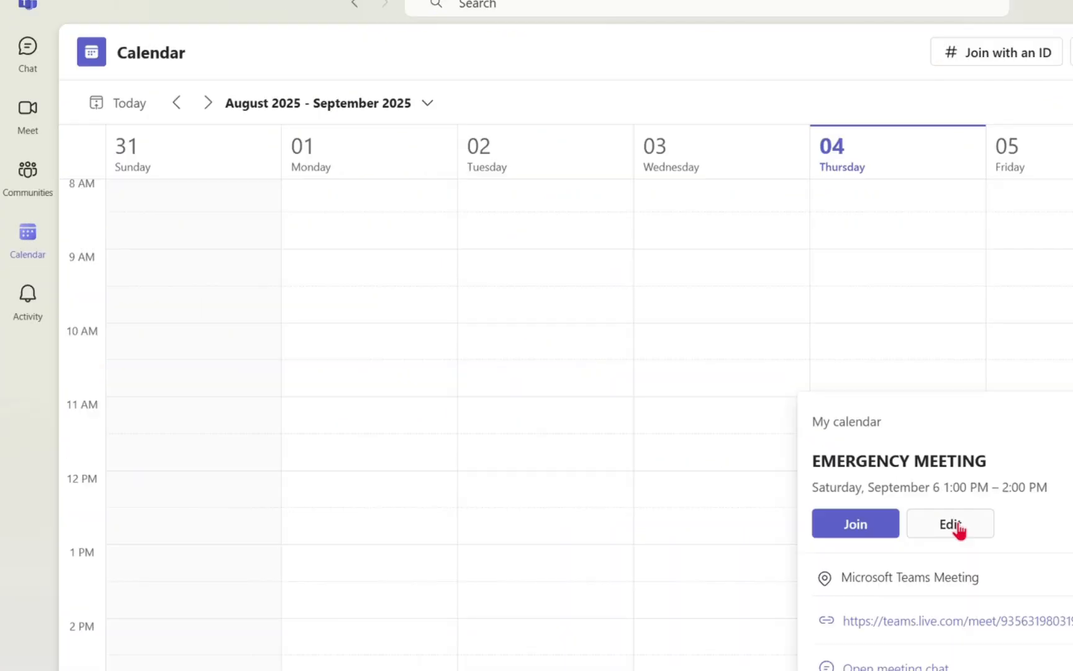
left_click(959, 530)
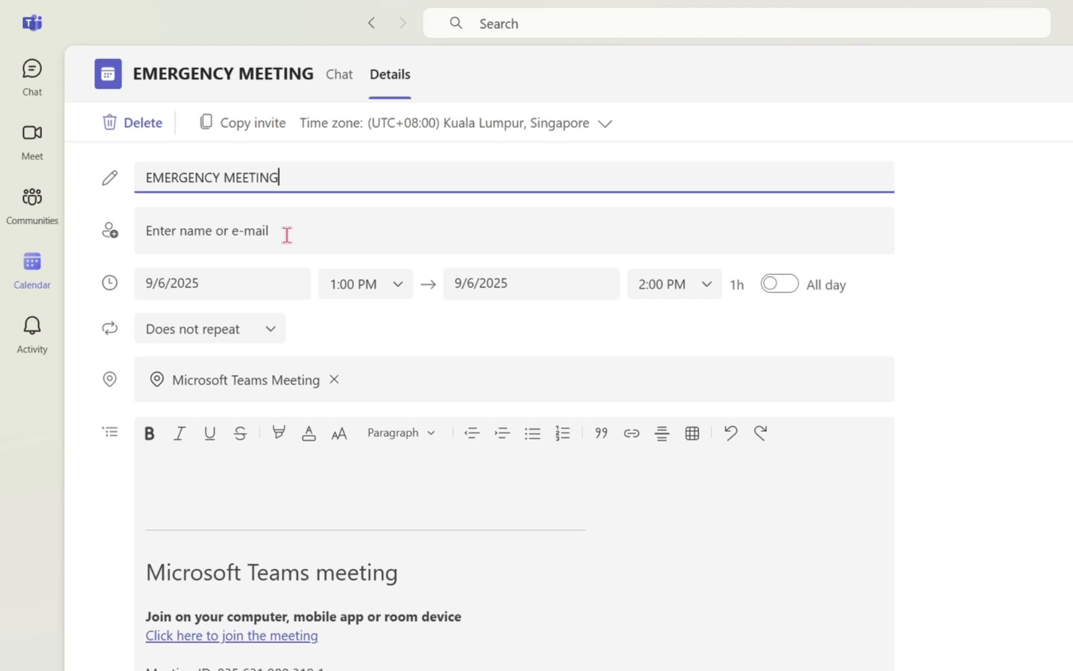
left_click(218, 178)
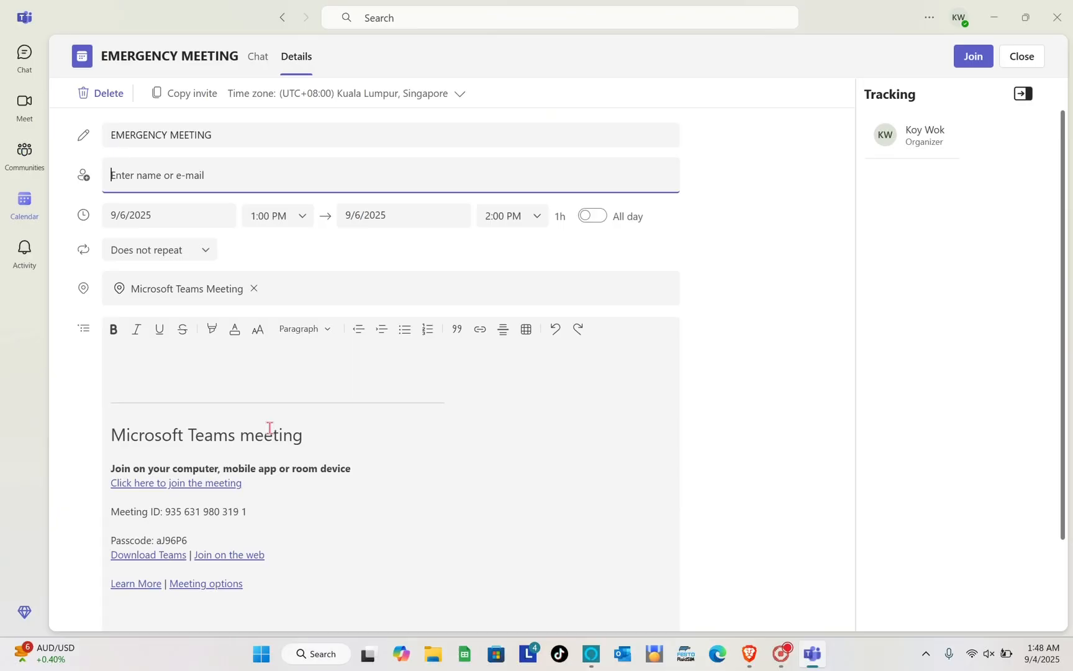
left_click(195, 219)
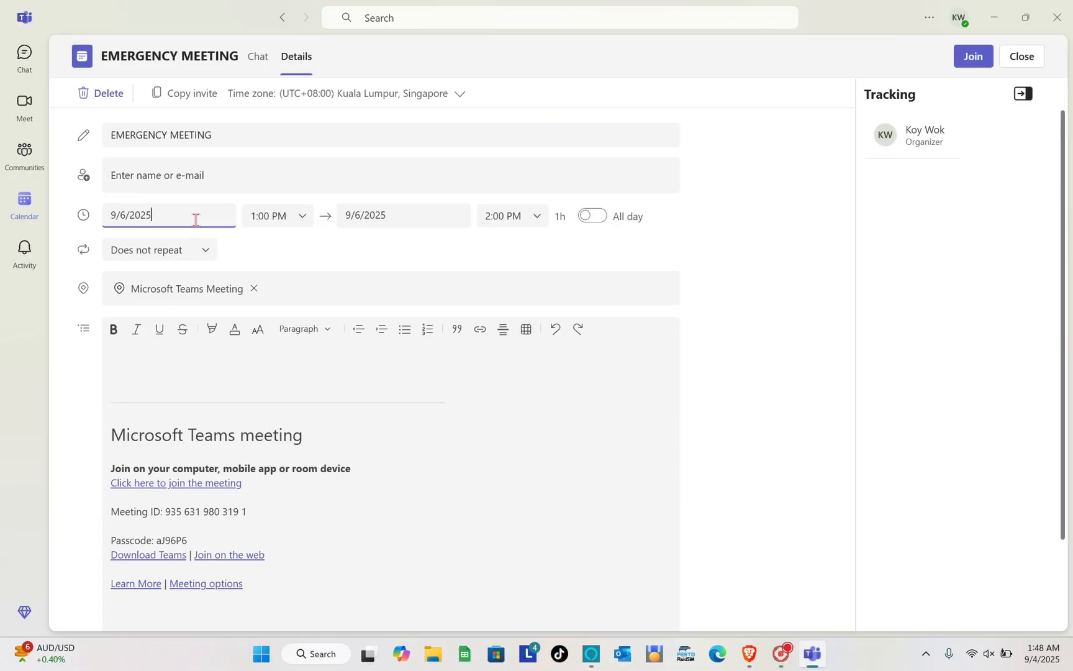
left_click(341, 251)
- Set the meeting's time zone to (UTC+08:00) Taipei
left_click(454, 98)
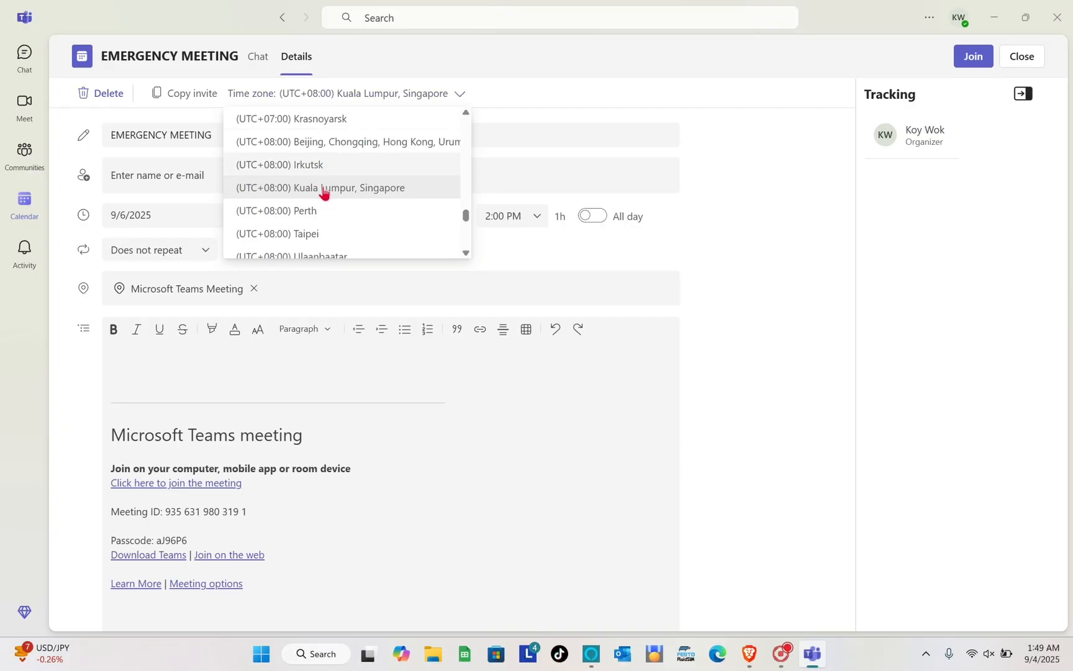
scroll(324, 195, "down", 1)
scroll(324, 195, "down", 1)
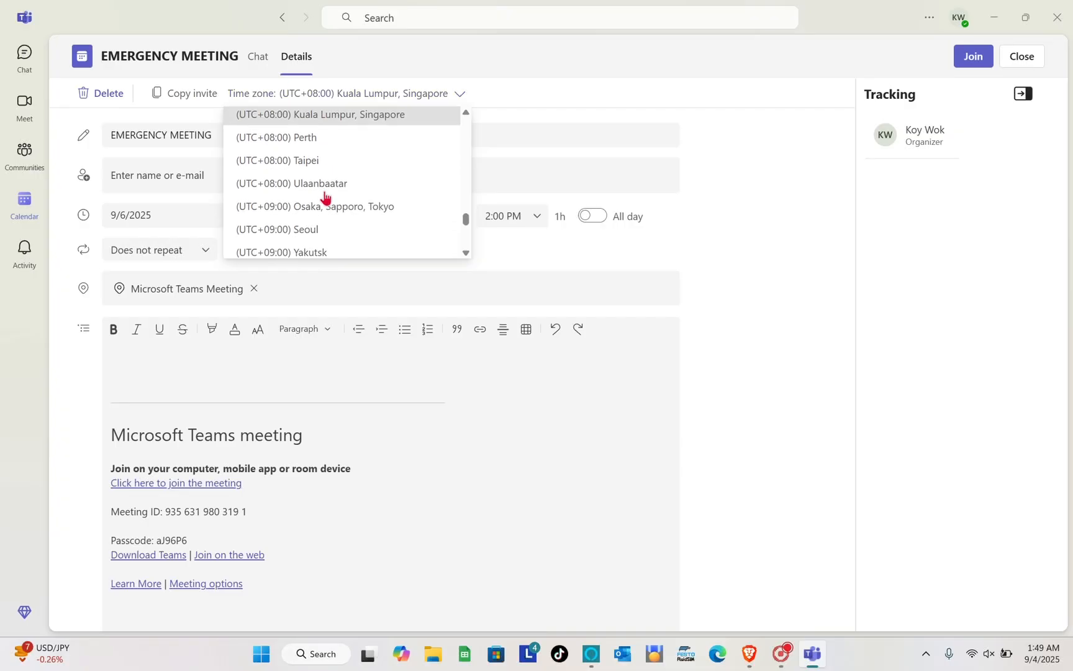
left_click(317, 155)
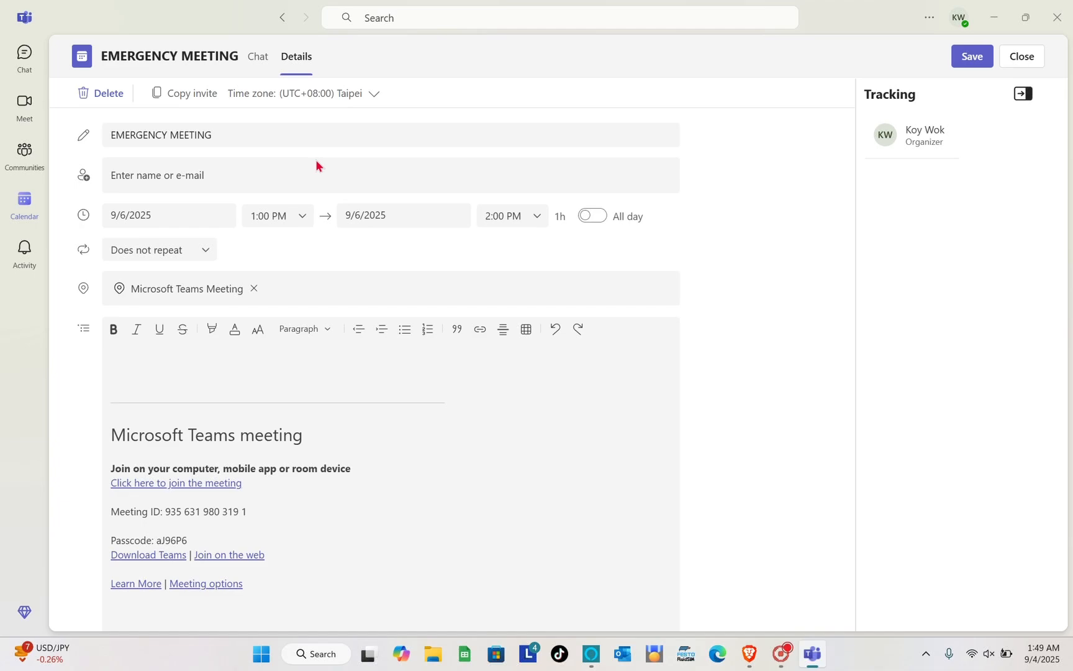
- Save the edited meeting and return to the Meet page with the meeting links and scheduled meetings
scroll(595, 357, "down", 2)
left_click(970, 70)
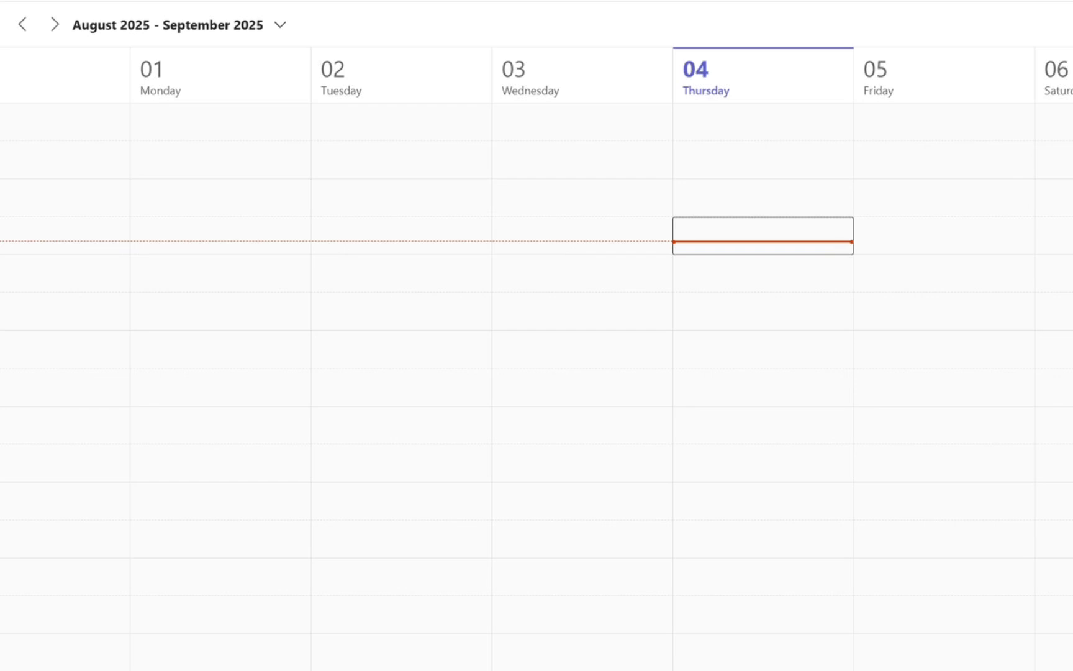
left_click(17, 122)
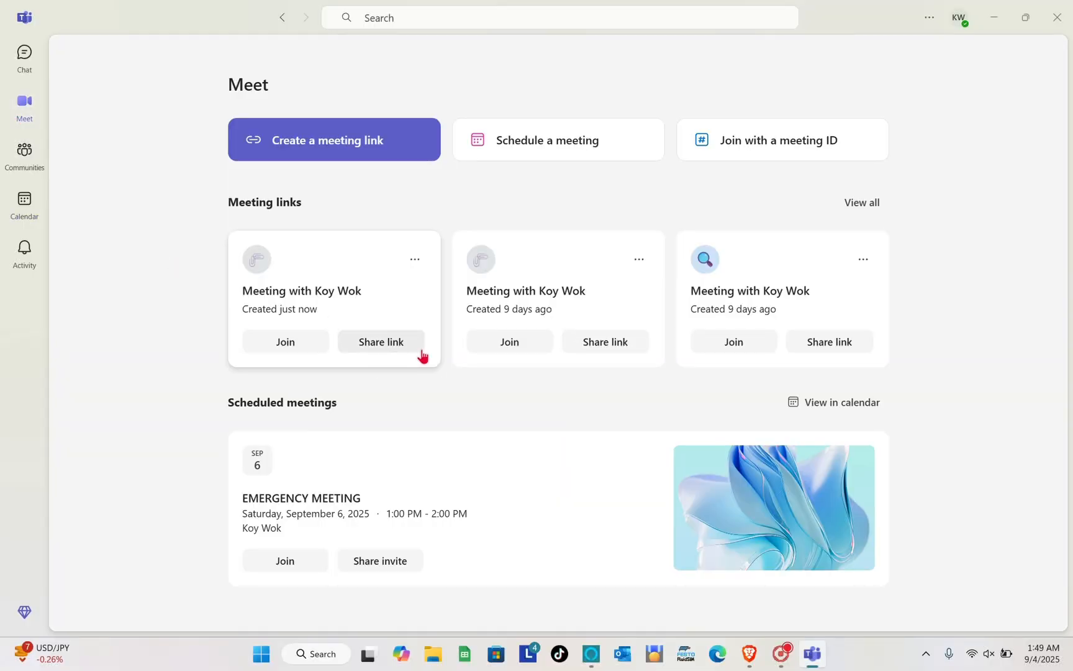